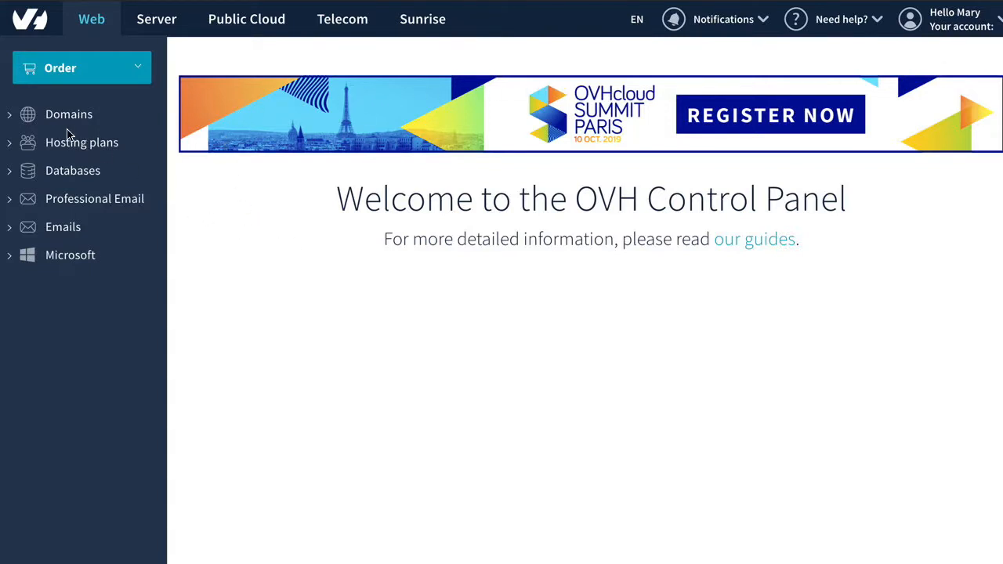
# - Open the DNS zone of the waffletossle.store domain from the list of all domains
pyautogui.click(10, 116)
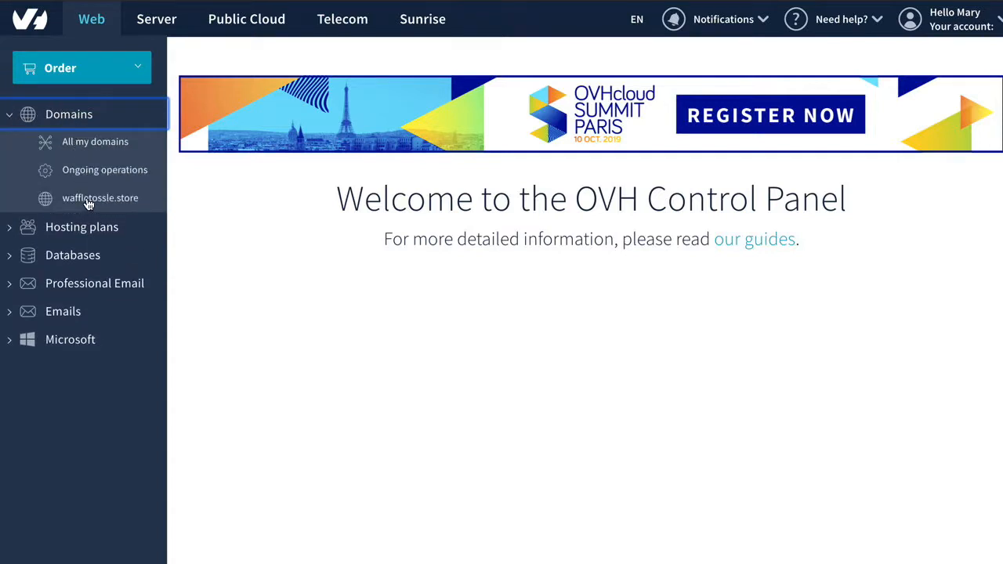
pyautogui.click(90, 143)
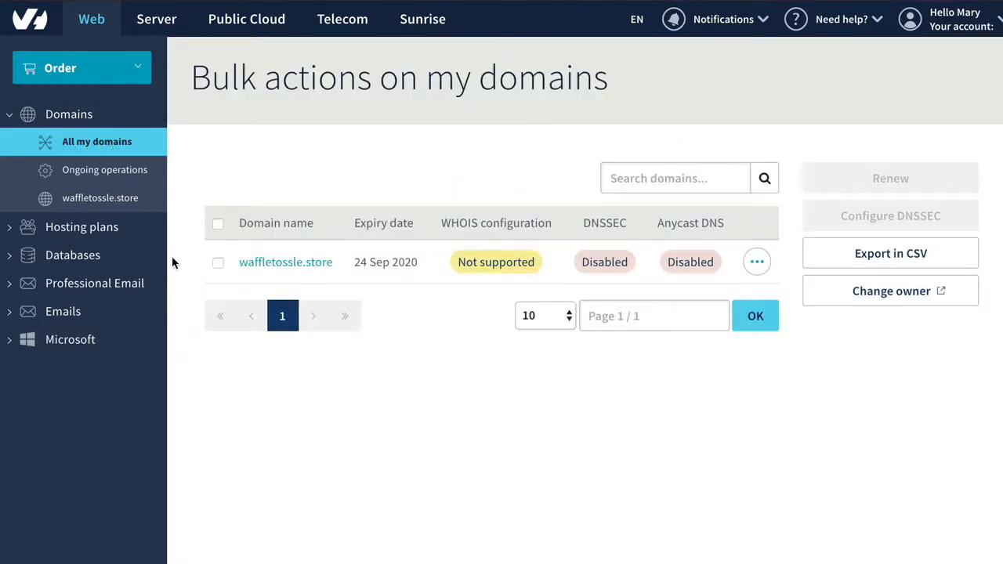
pyautogui.click(268, 264)
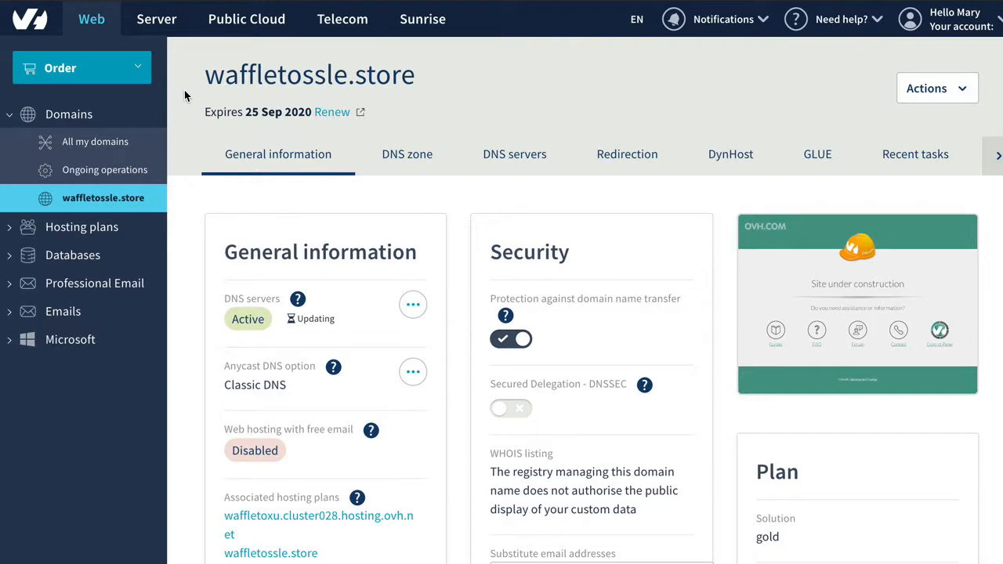
pyautogui.click(401, 160)
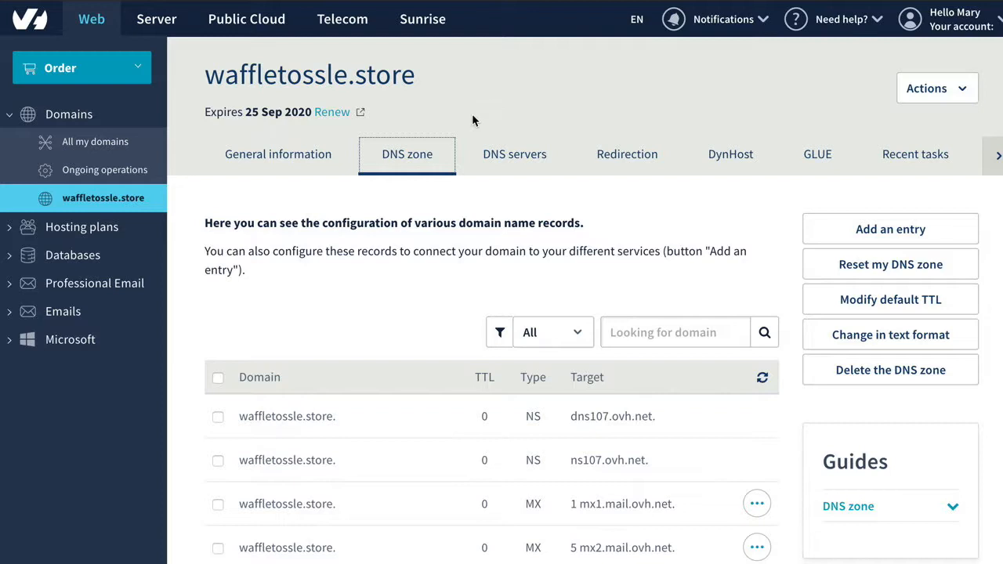
# - Examine the existing DNS records of waffletossle.store on both pages of the zone's record list
pyautogui.scroll(-3, 321, 323)
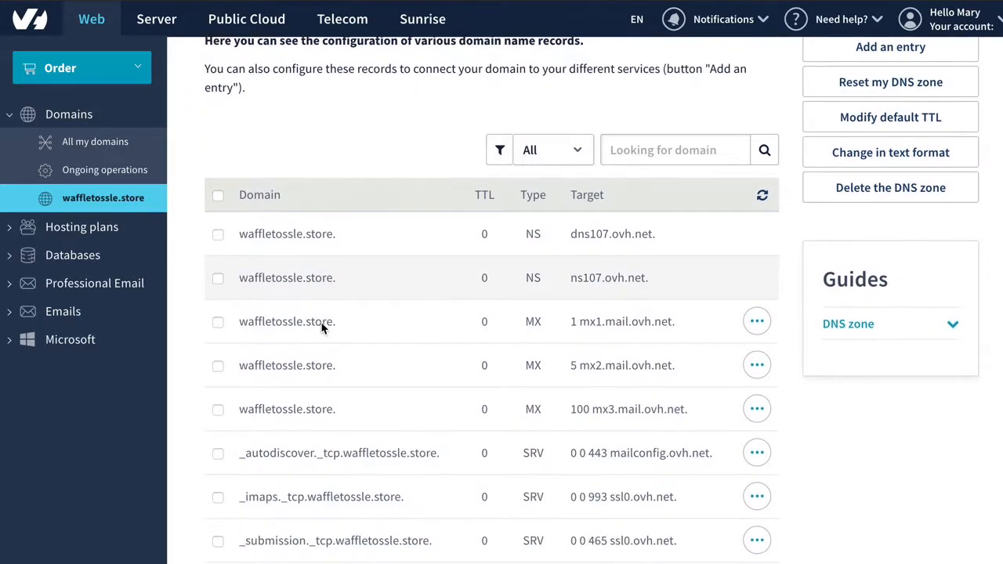
pyautogui.scroll(-1, 321, 327)
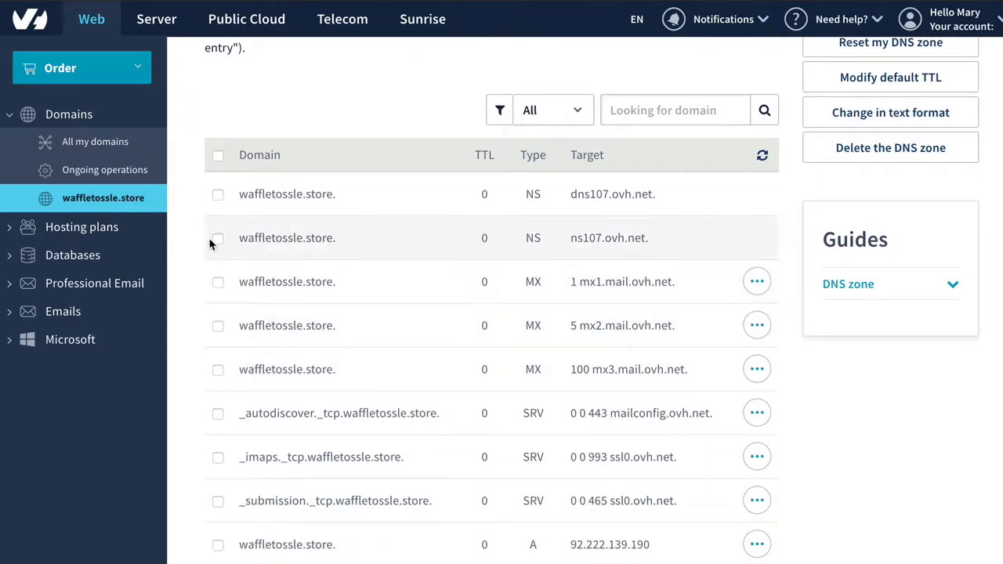
pyautogui.scroll(-1, 183, 193)
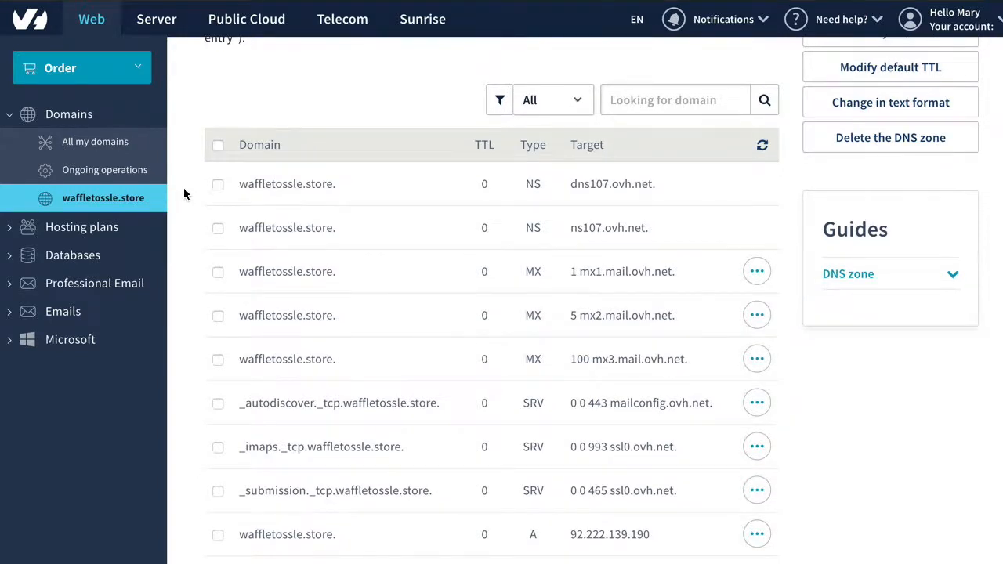
pyautogui.scroll(-1, 184, 189)
pyautogui.scroll(-1, 188, 288)
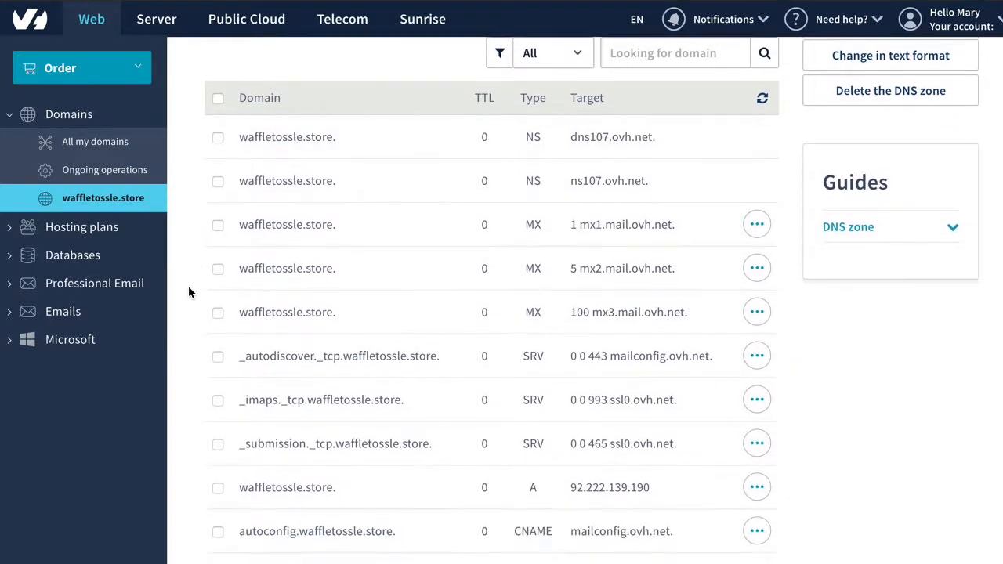
pyautogui.scroll(-1, 188, 292)
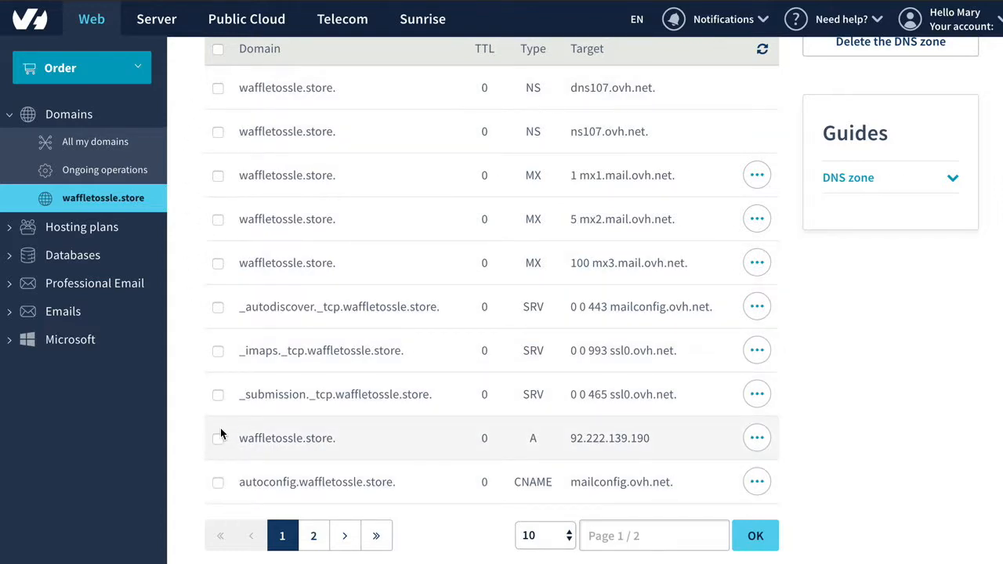
pyautogui.click(313, 536)
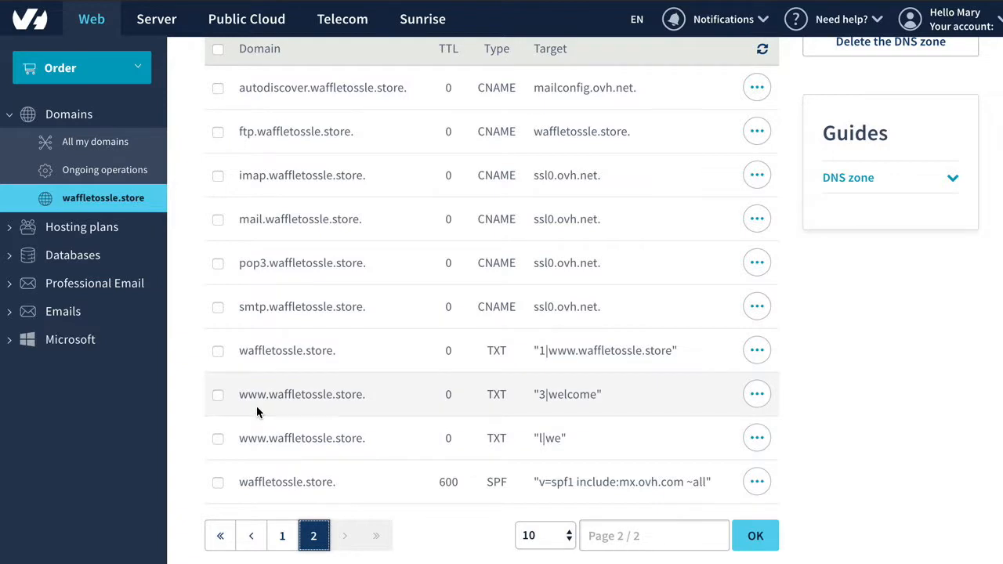
pyautogui.scroll(1, 257, 406)
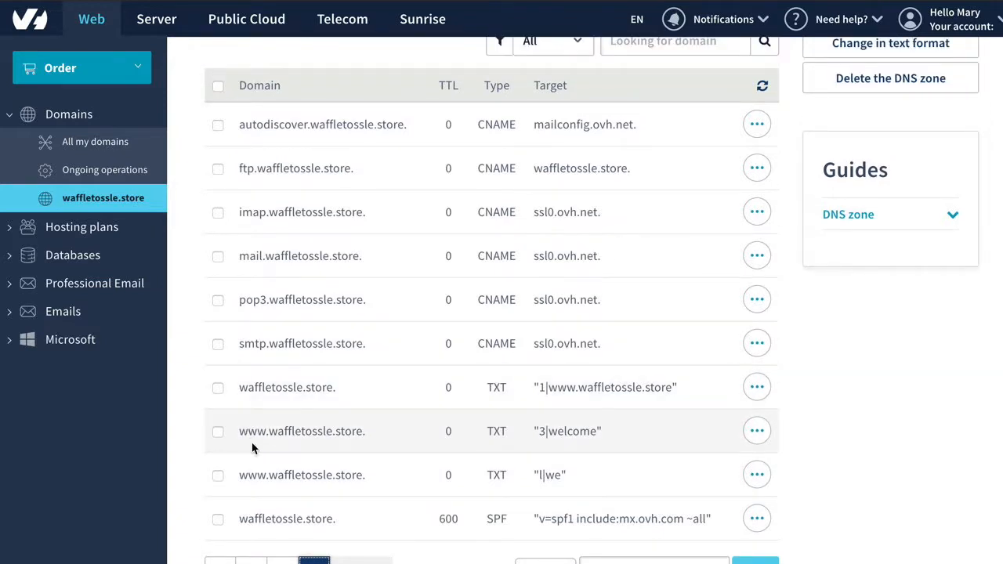
pyautogui.scroll(2, 614, 249)
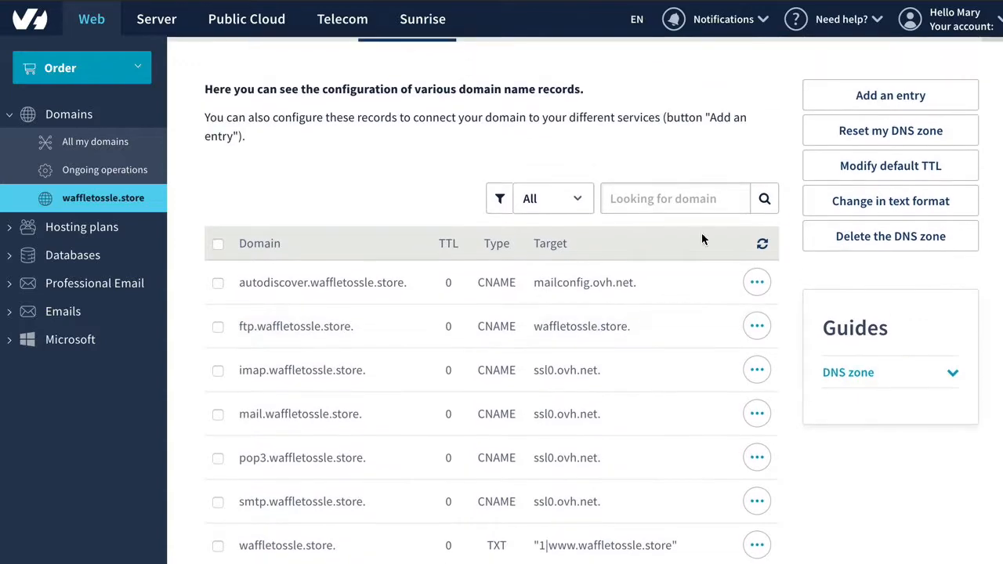
# - Try to add a CNAME record for the www sub-domain with default TTL and target awfulwaffle.bigcartel.com. (including the trailing dot)
pyautogui.click(888, 97)
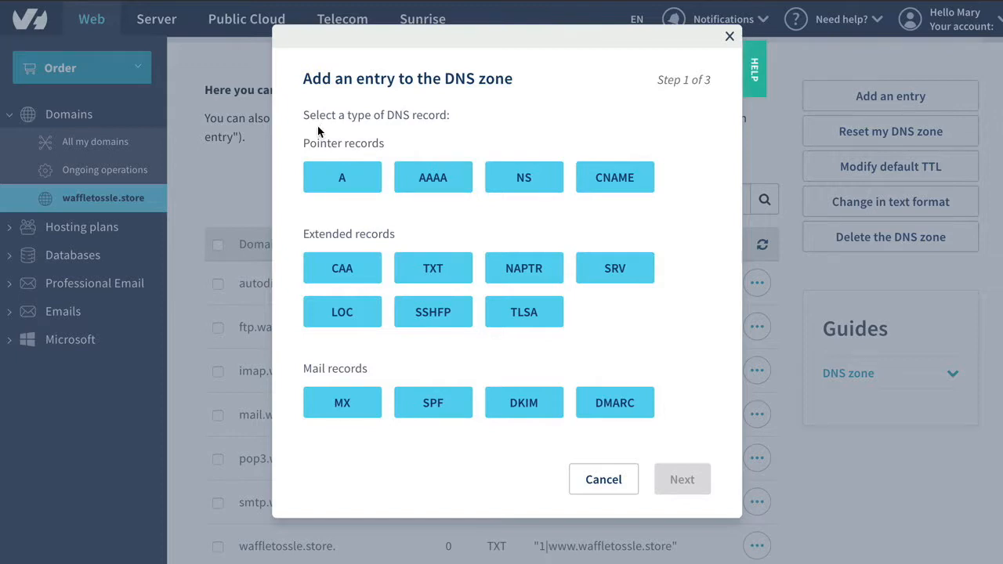
pyautogui.click(615, 179)
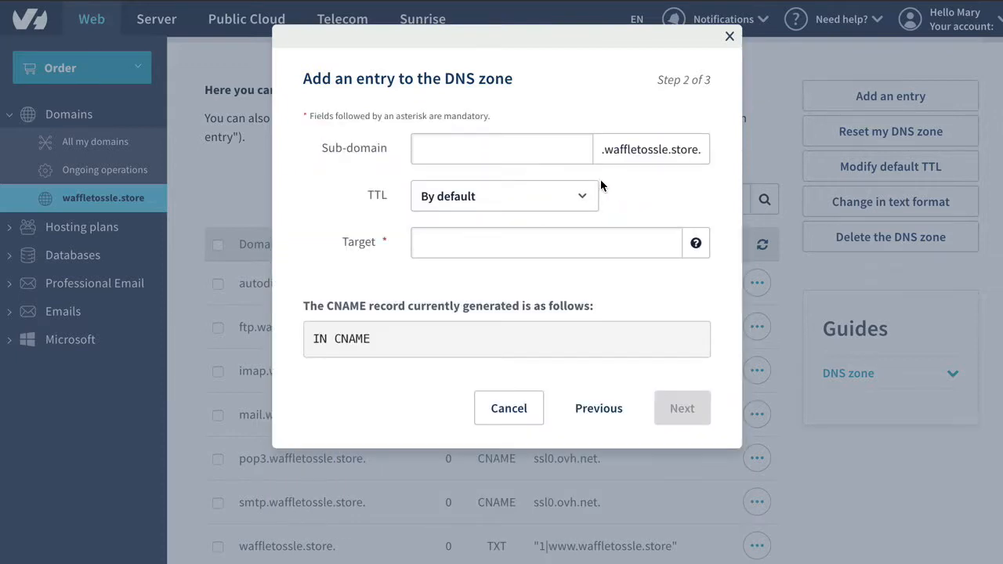
pyautogui.click(435, 150)
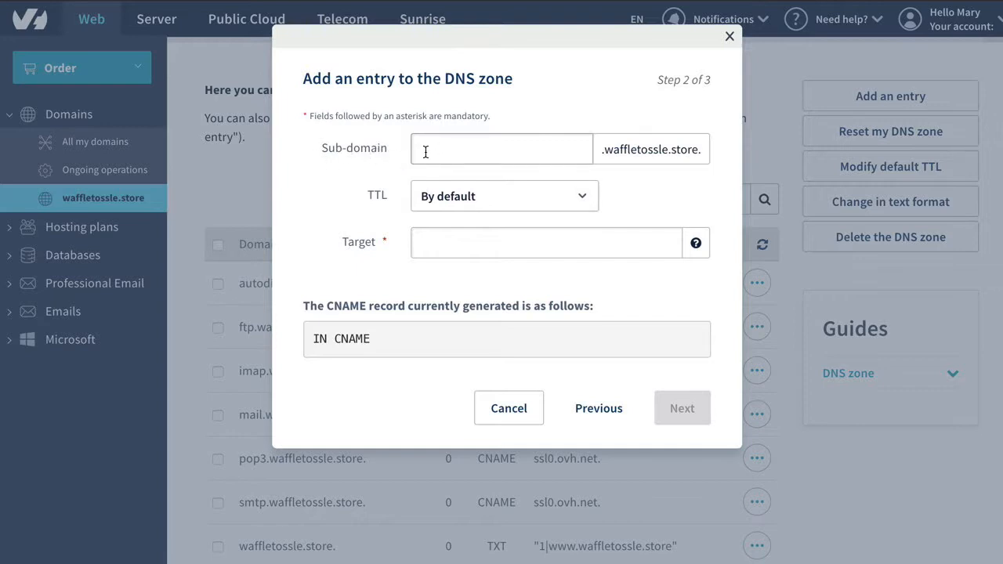
pyautogui.write('www')
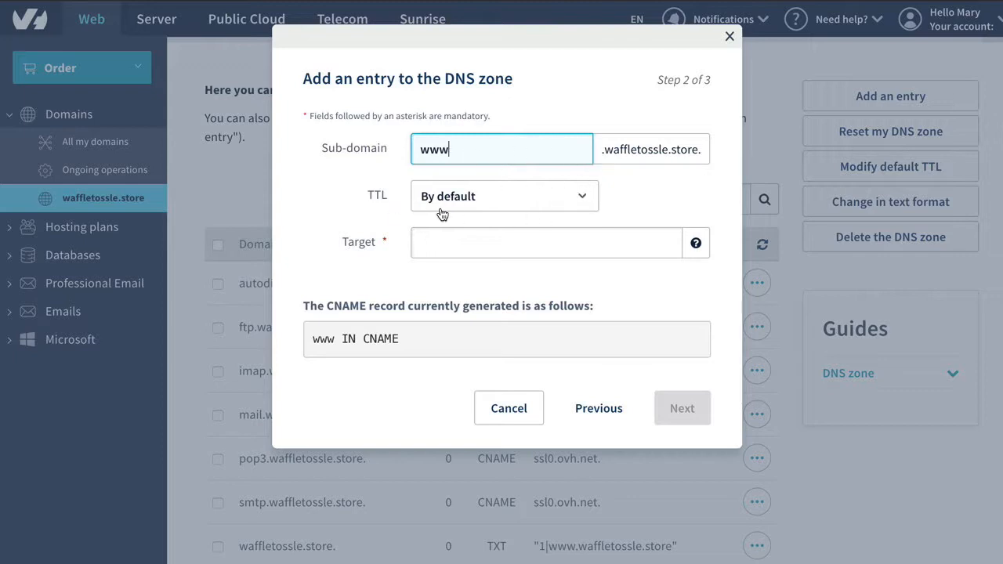
pyautogui.click(447, 245)
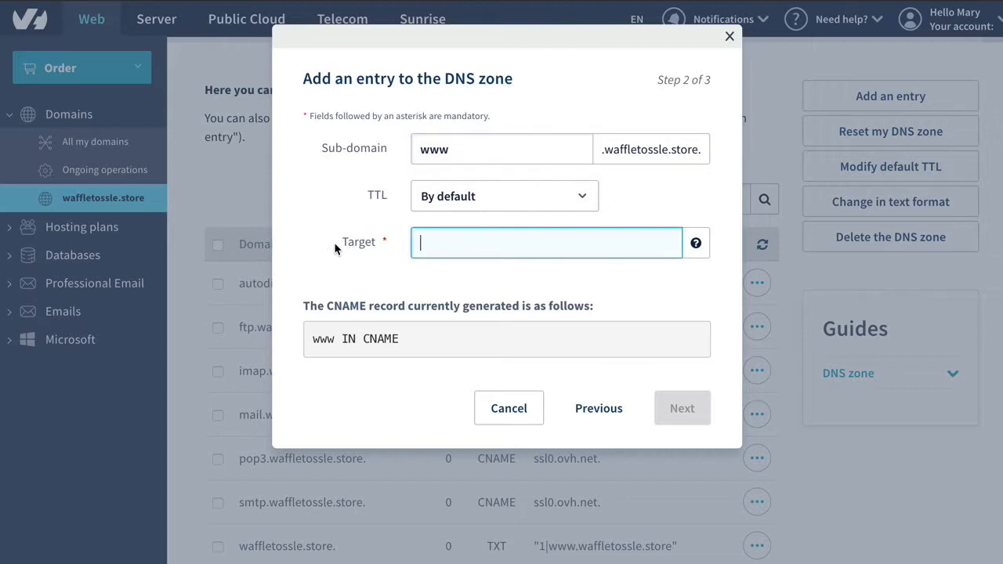
pyautogui.write('awfulwaff')
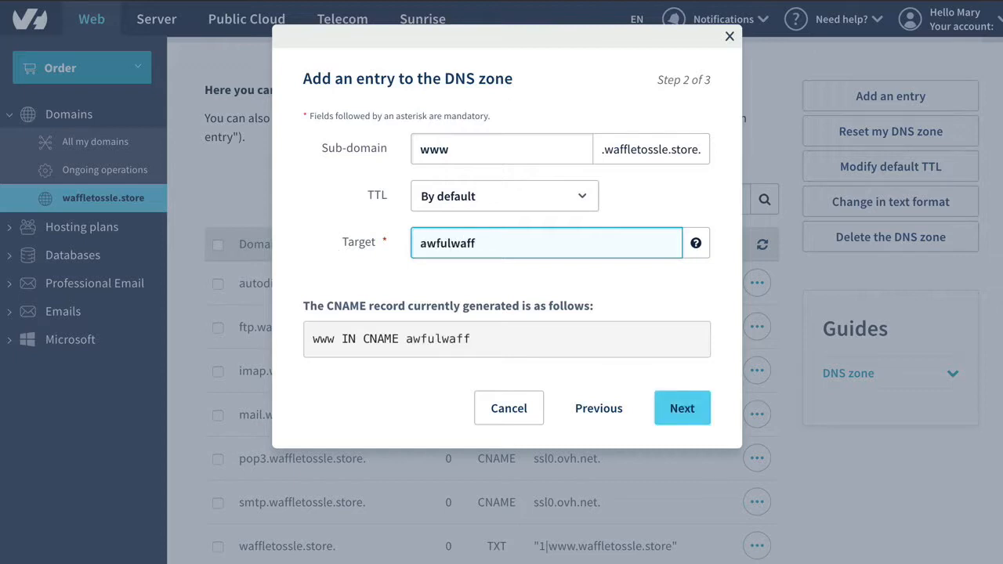
pyautogui.write('le.big')
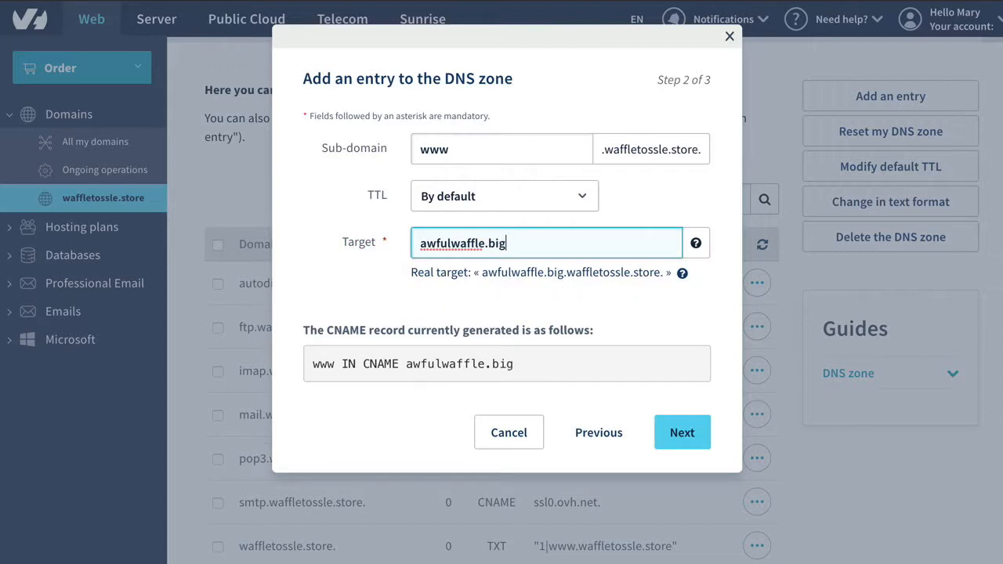
pyautogui.write('cartel.')
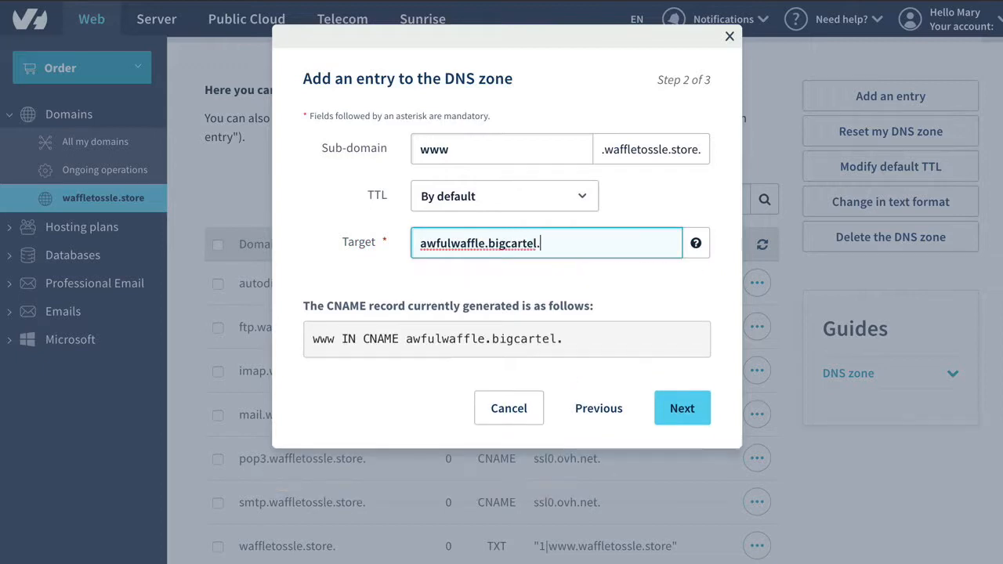
pyautogui.write('com')
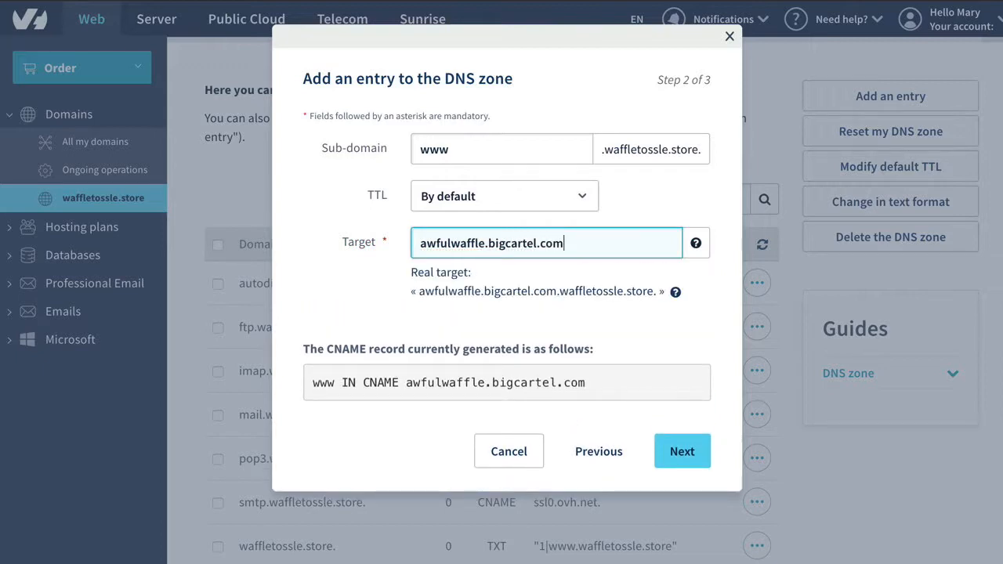
pyautogui.write('.')
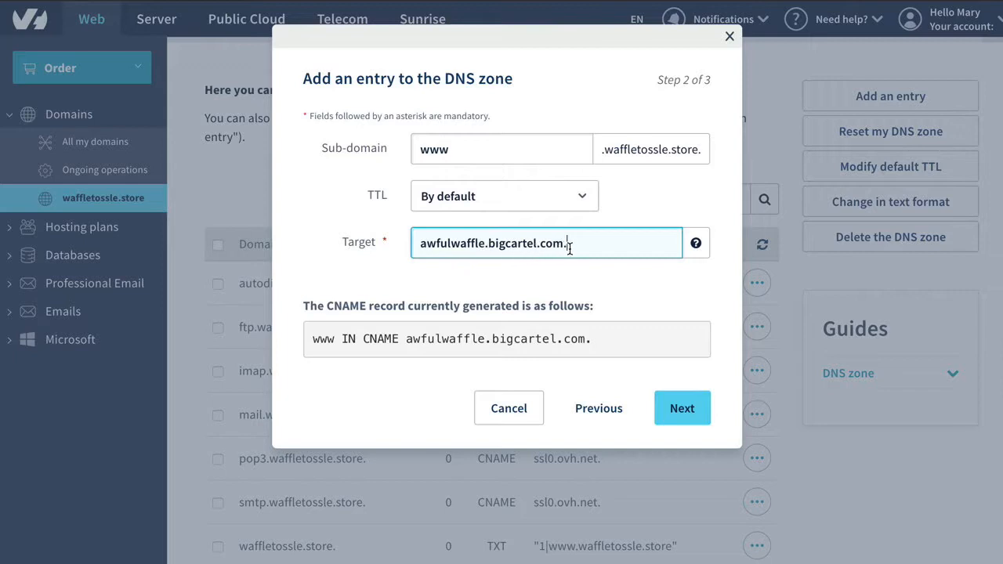
pyautogui.click(678, 412)
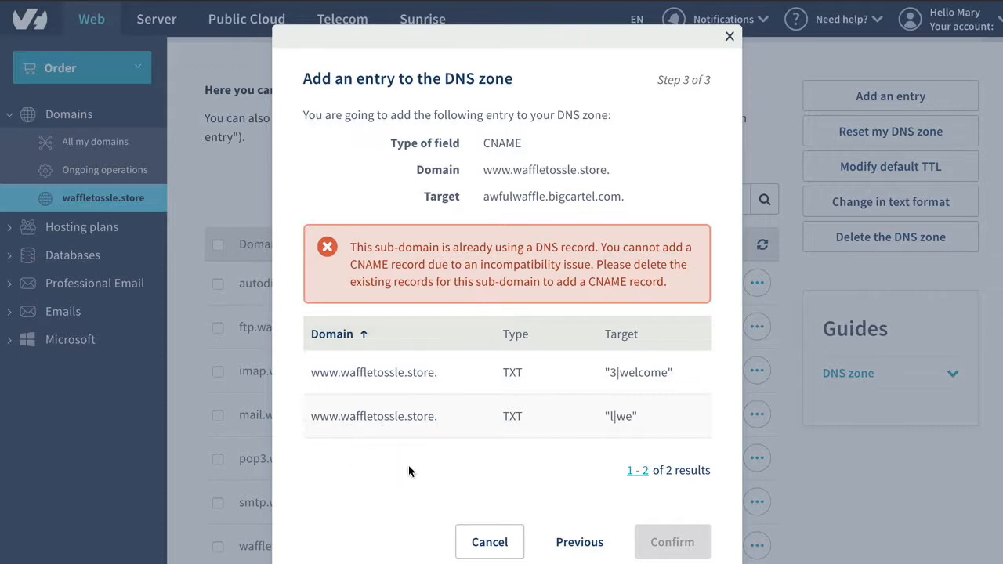
pyautogui.click(475, 540)
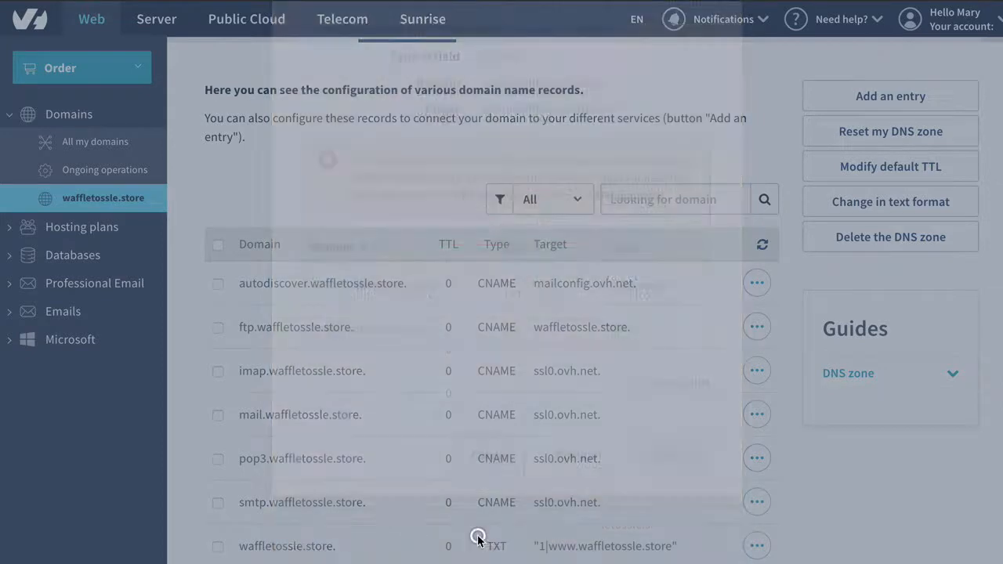
pyautogui.scroll(-2, 426, 483)
pyautogui.scroll(-1, 413, 482)
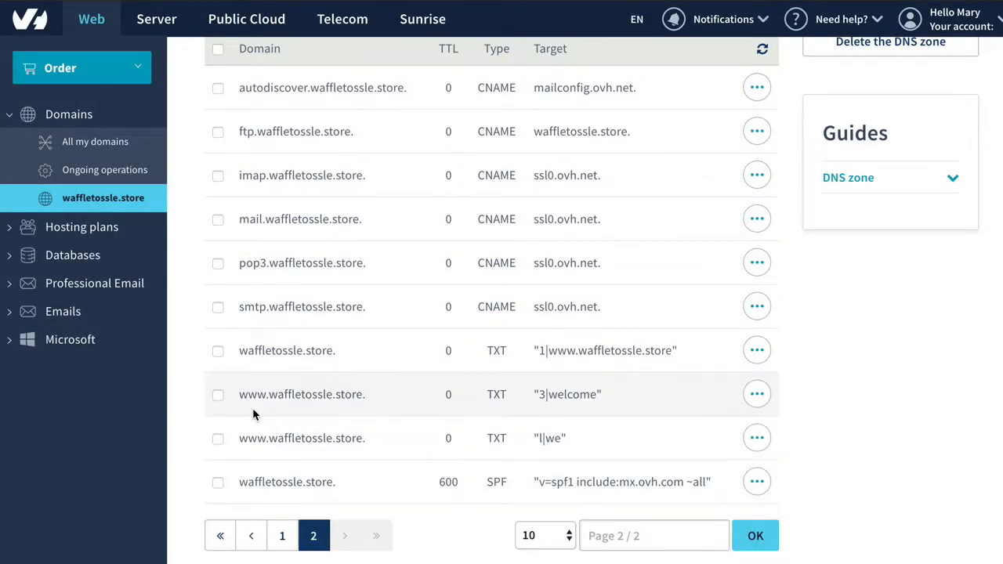
pyautogui.click(214, 395)
pyautogui.click(217, 439)
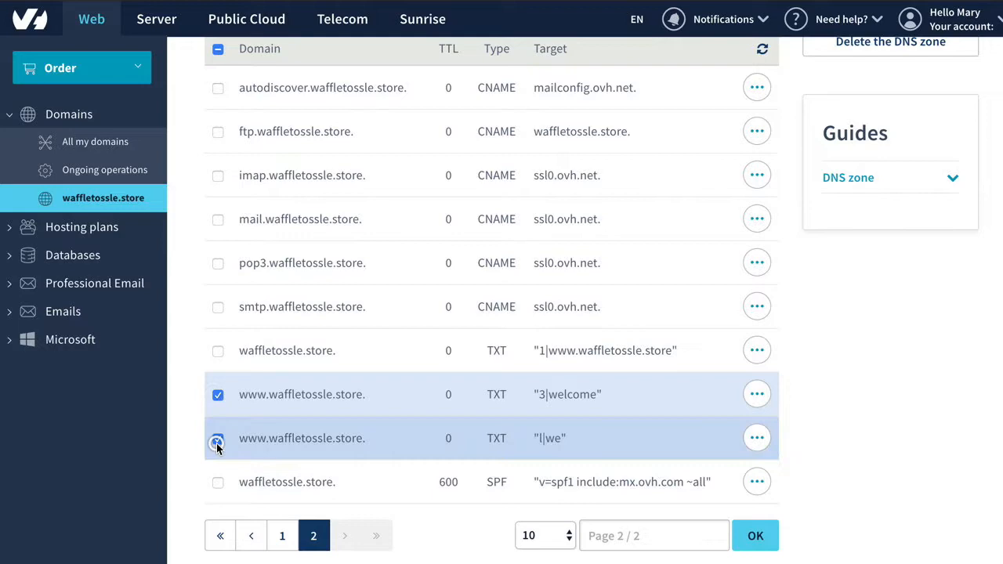
pyautogui.click(756, 439)
pyautogui.click(713, 514)
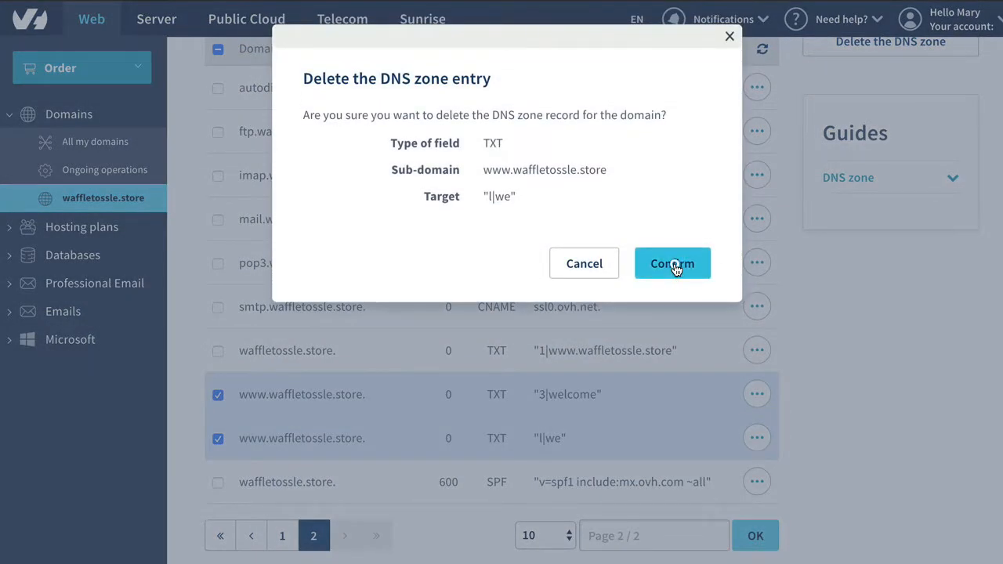
pyautogui.click(674, 265)
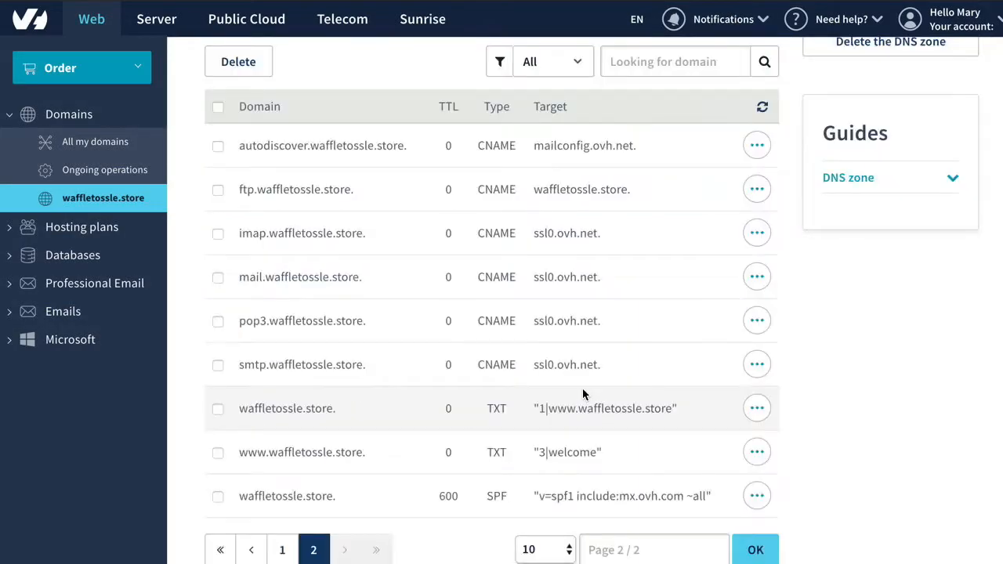
pyautogui.click(756, 439)
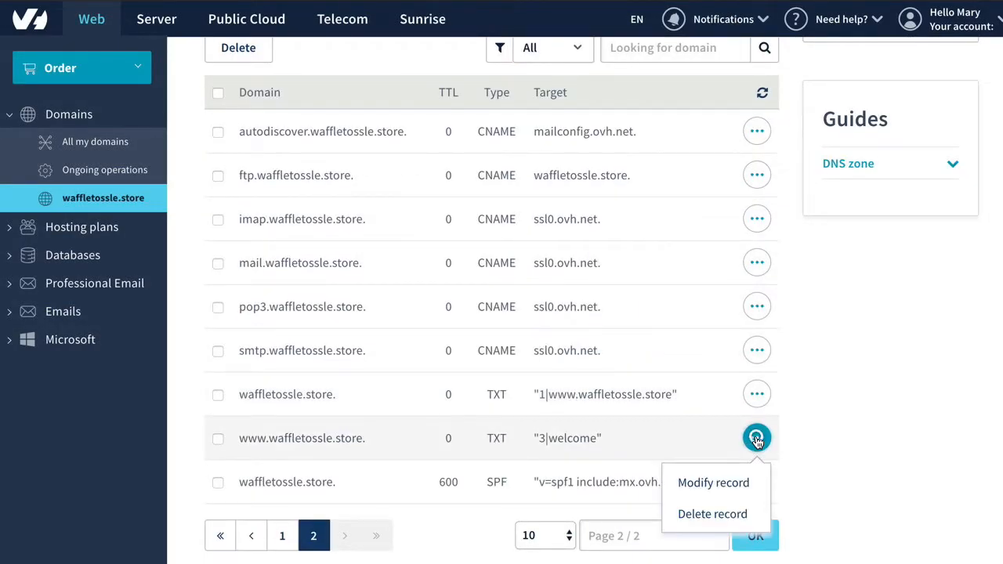
pyautogui.click(709, 515)
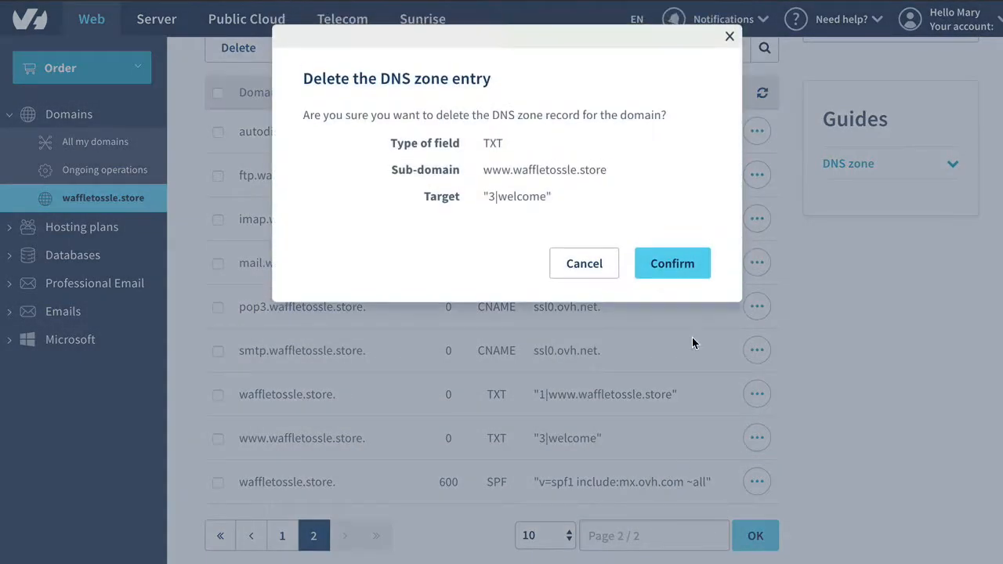
pyautogui.click(684, 265)
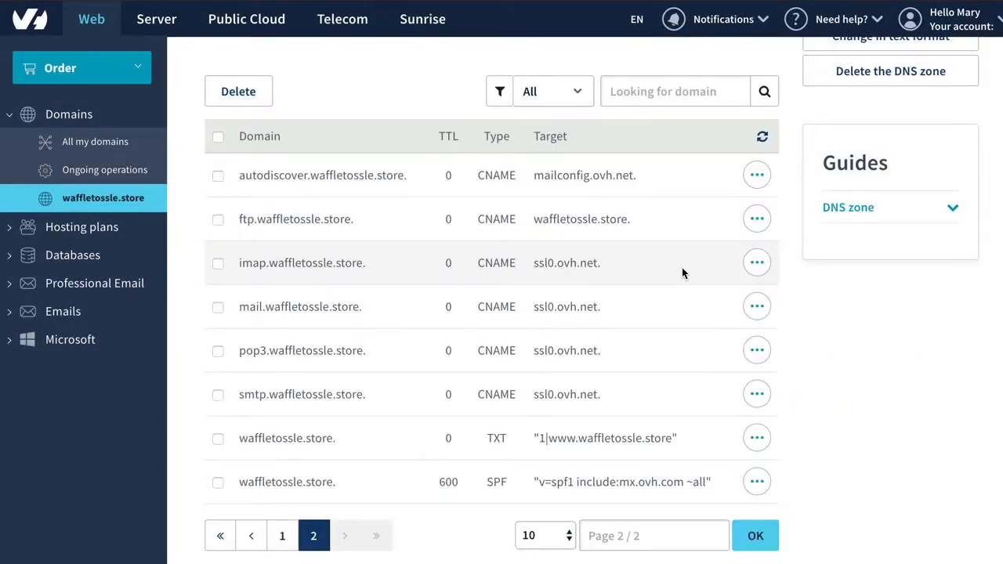
# - Start a new CNAME entry in the DNS zone for the www sub-domain of waffletossle.store
pyautogui.scroll(2, 747, 179)
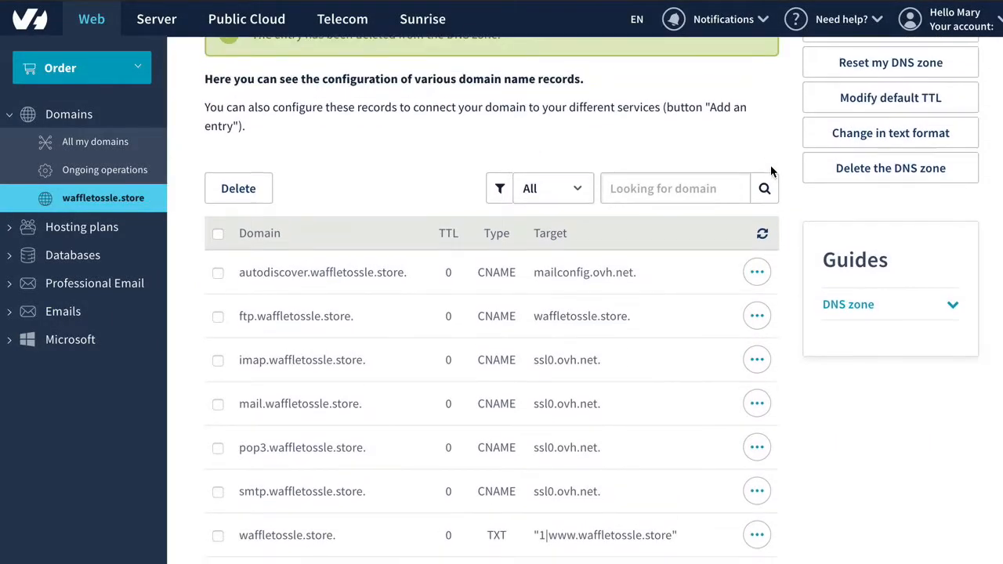
pyautogui.scroll(2, 770, 171)
pyautogui.click(867, 87)
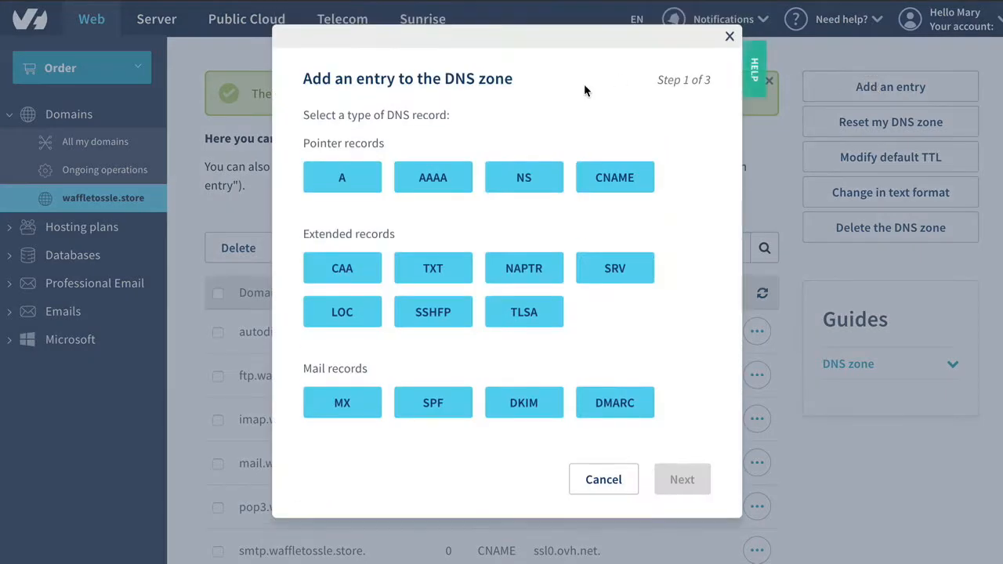
pyautogui.click(616, 178)
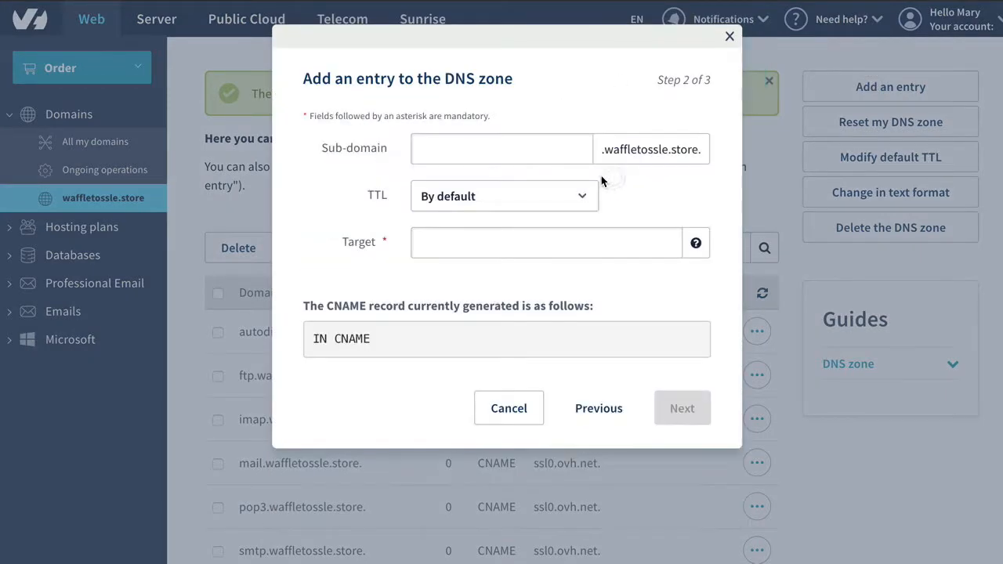
pyautogui.click(457, 150)
pyautogui.write('www')
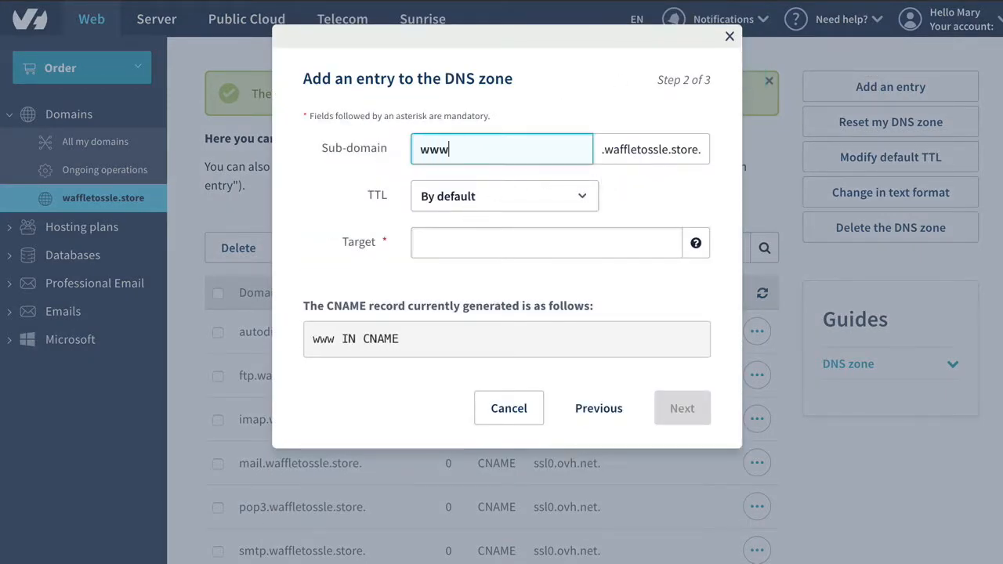
# - Set the CNAME target to awfulwaffle.bigcartel.com. with the trailing dot, keep the default TTL, and add the record to the zone
pyautogui.click(465, 238)
pyautogui.write('aw')
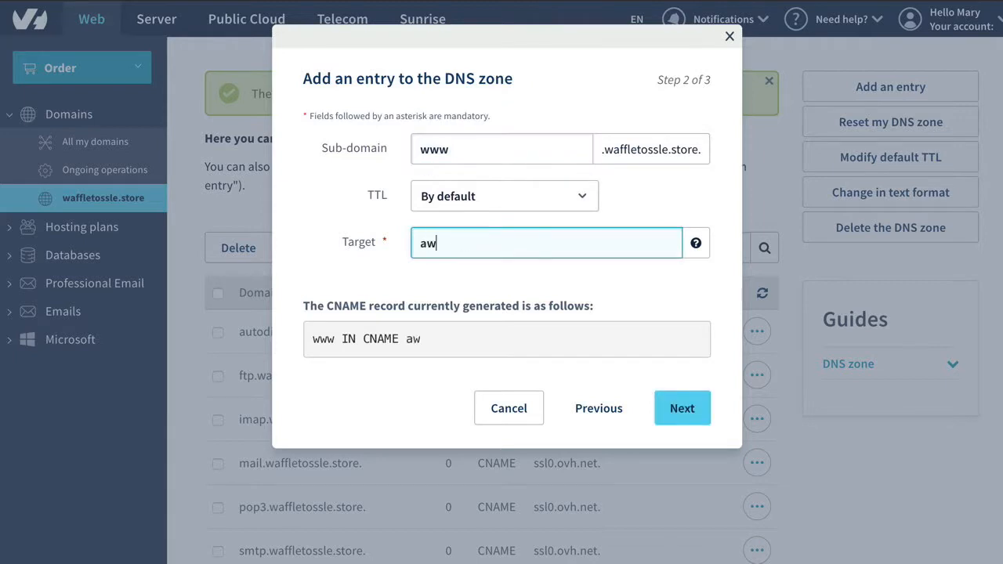
pyautogui.write('fulwaffl')
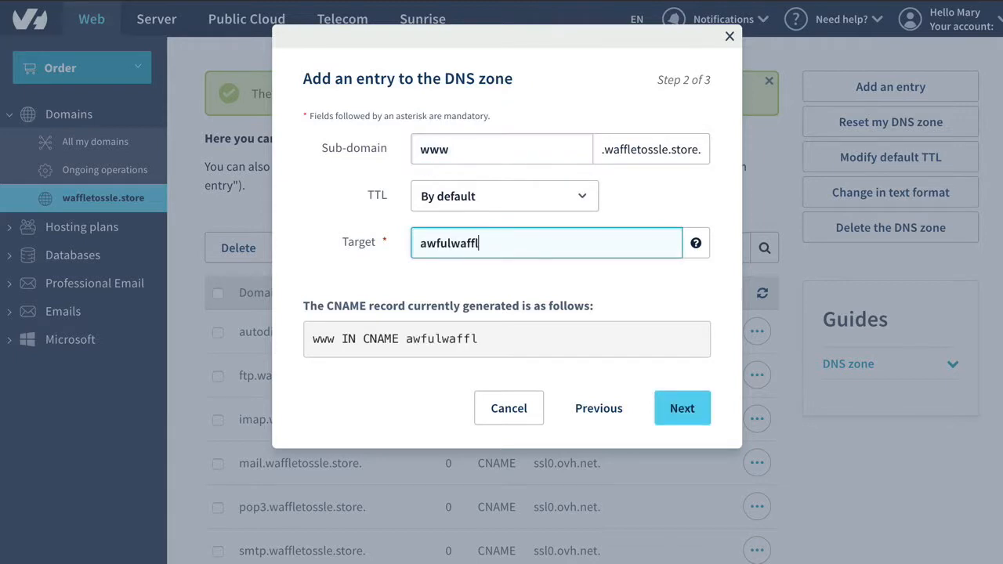
pyautogui.write('e.c')
pyautogui.press('BackSpace')
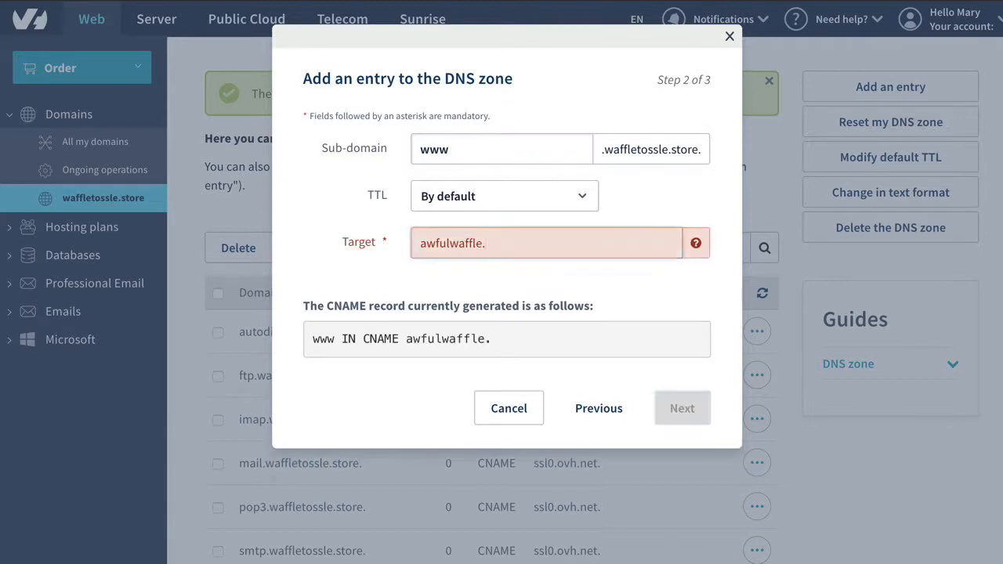
pyautogui.write('bigca')
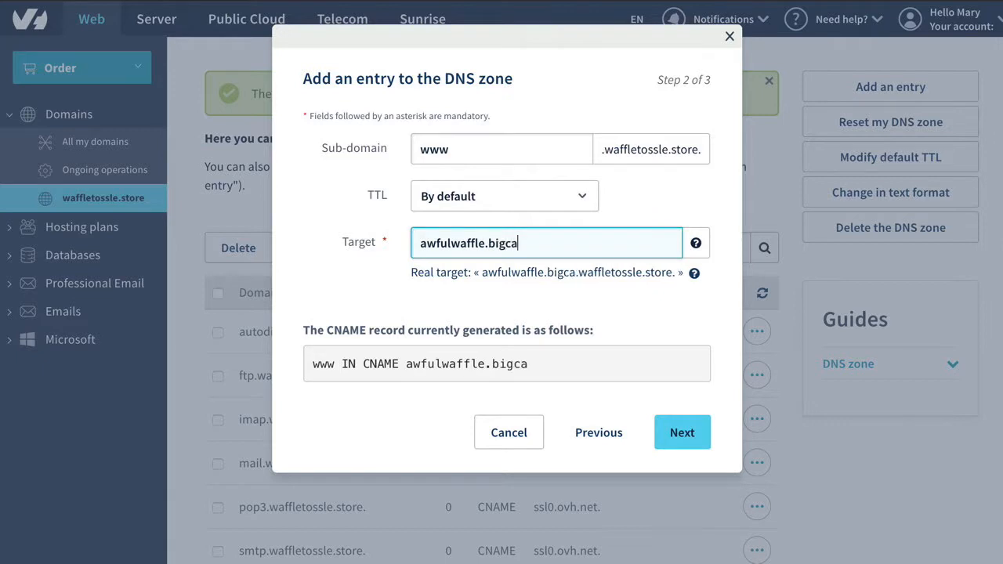
pyautogui.write('rtel.com')
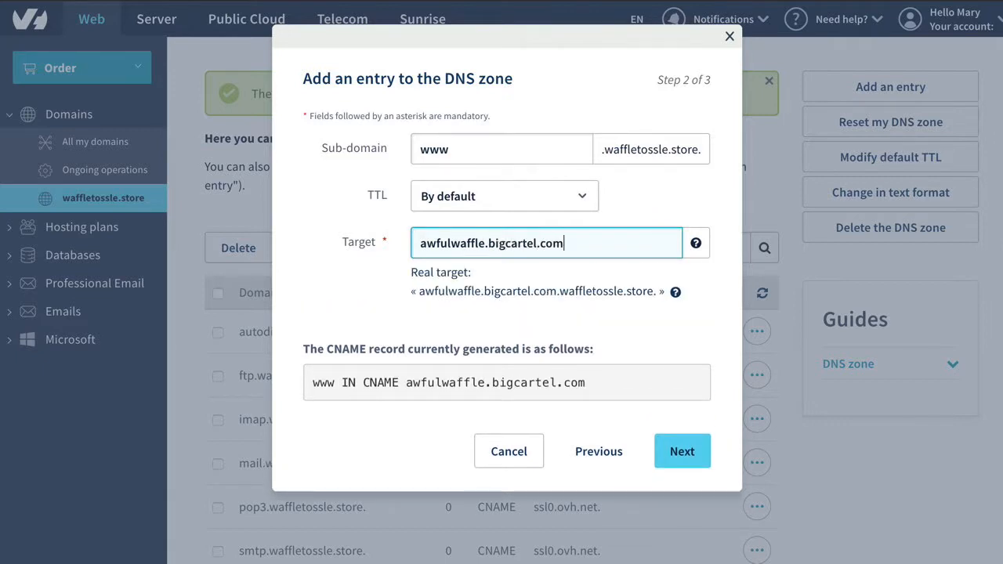
pyautogui.write('.')
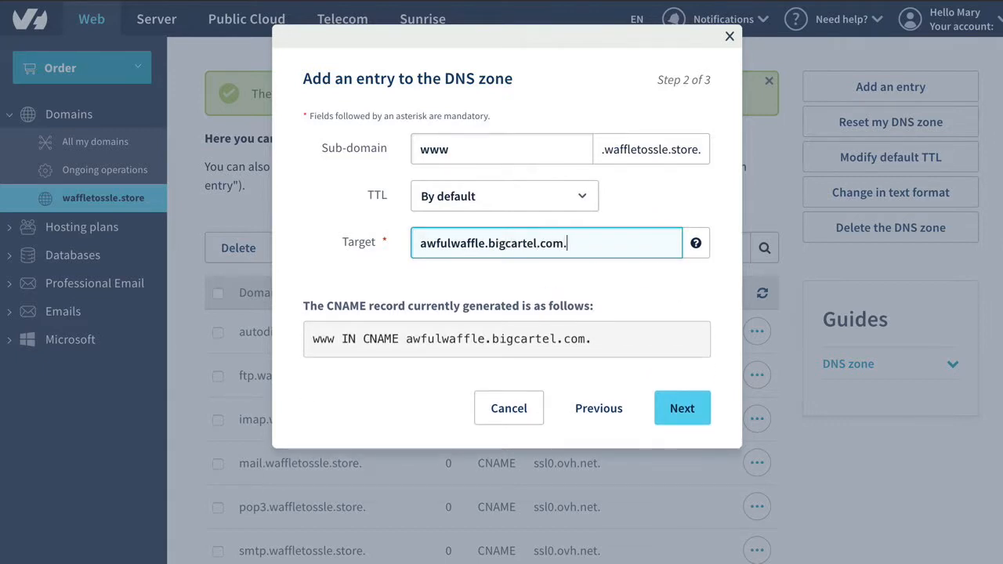
pyautogui.click(683, 409)
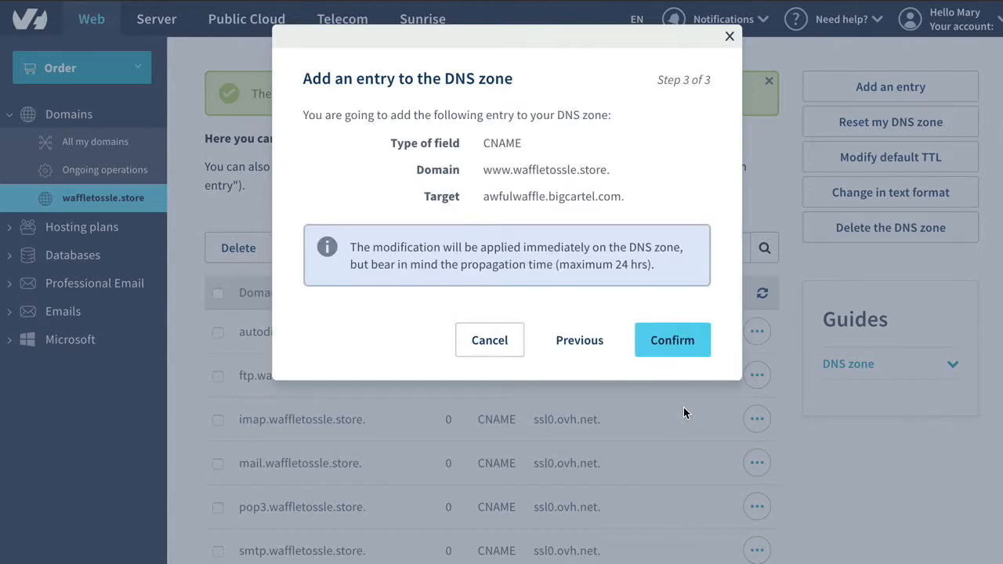
pyautogui.click(675, 345)
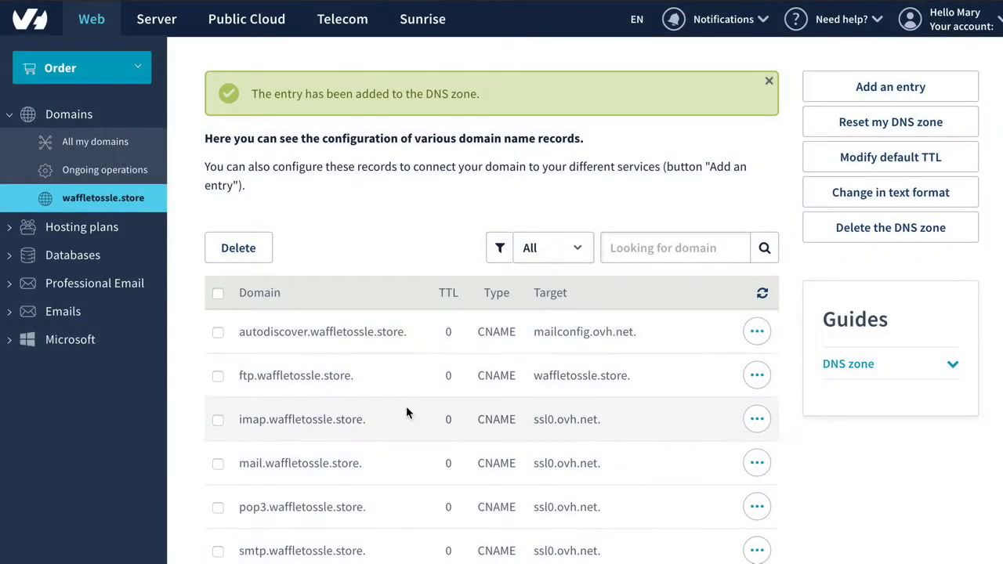
# - Check the www CNAME record in the zone list and open the redirection settings of waffletossle.store
pyautogui.scroll(-2, 405, 408)
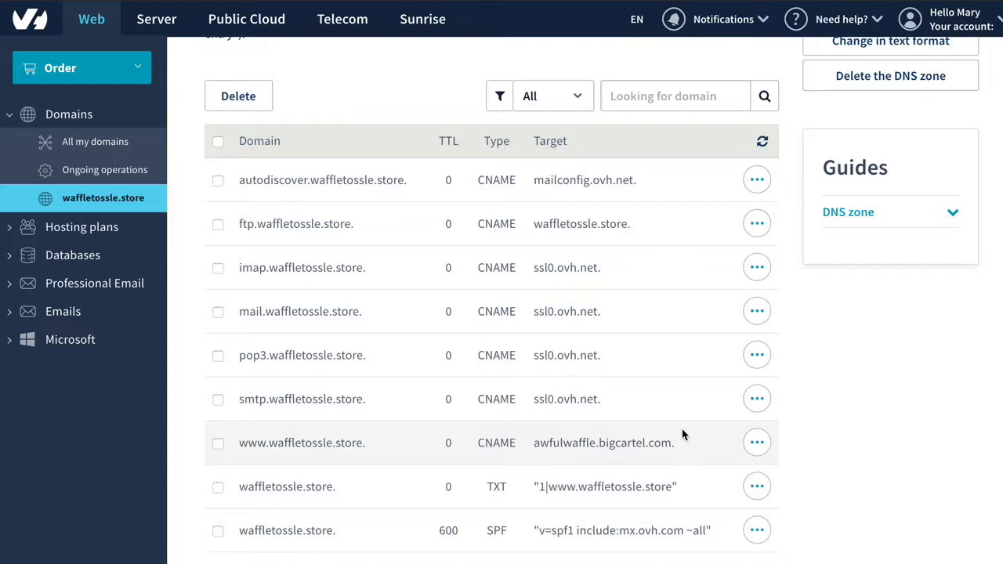
pyautogui.scroll(5, 524, 439)
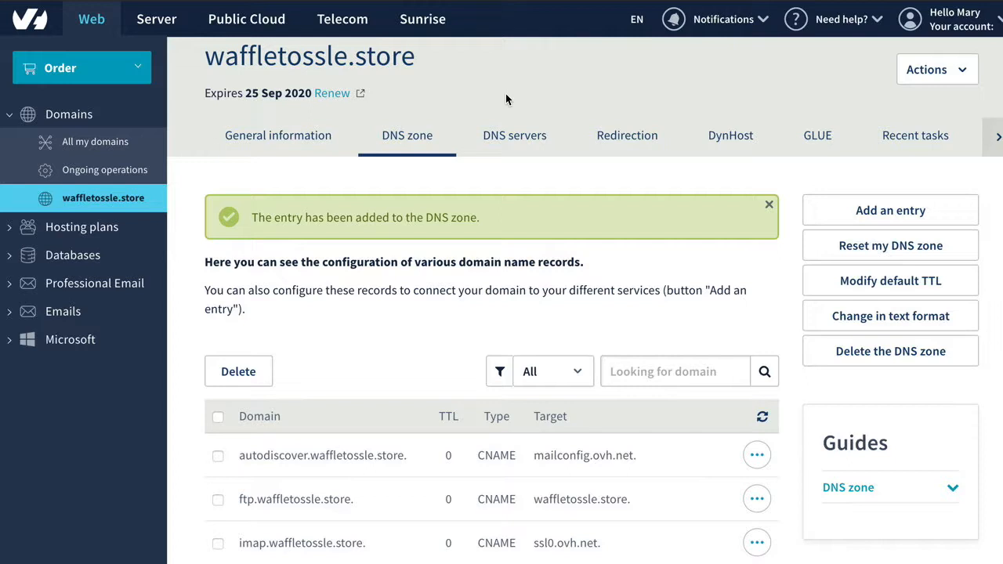
pyautogui.click(611, 135)
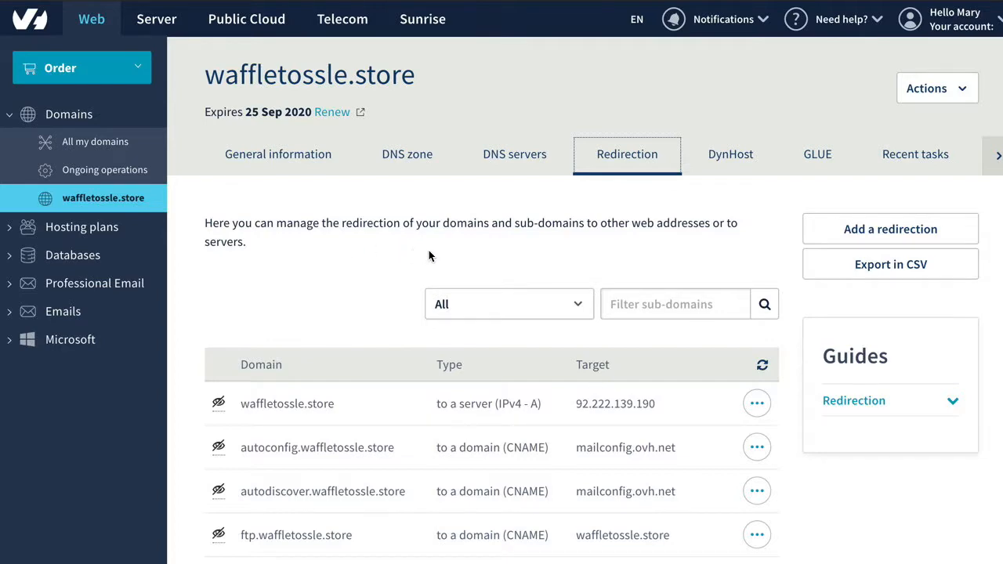
pyautogui.click(871, 230)
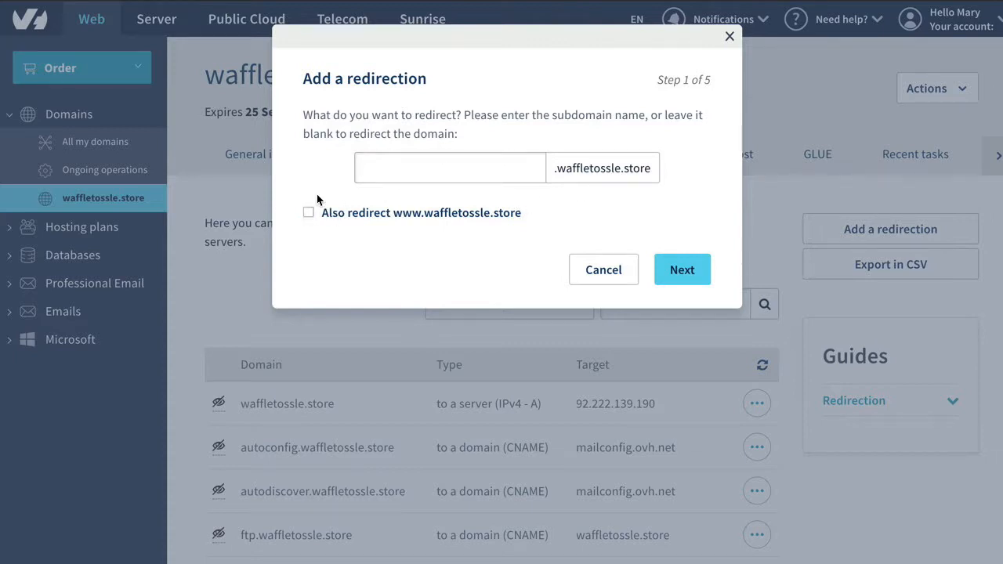
pyautogui.click(681, 270)
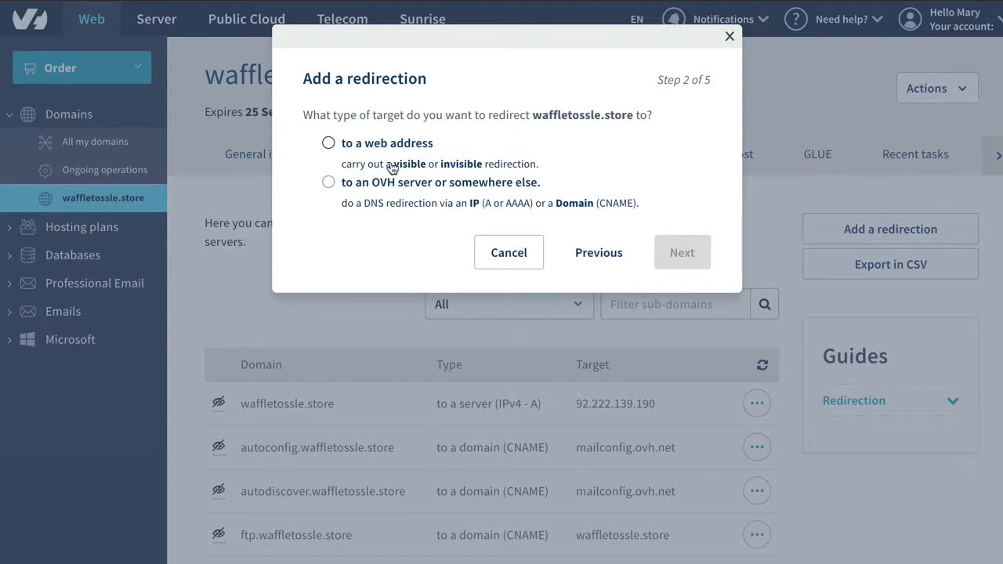
pyautogui.click(325, 143)
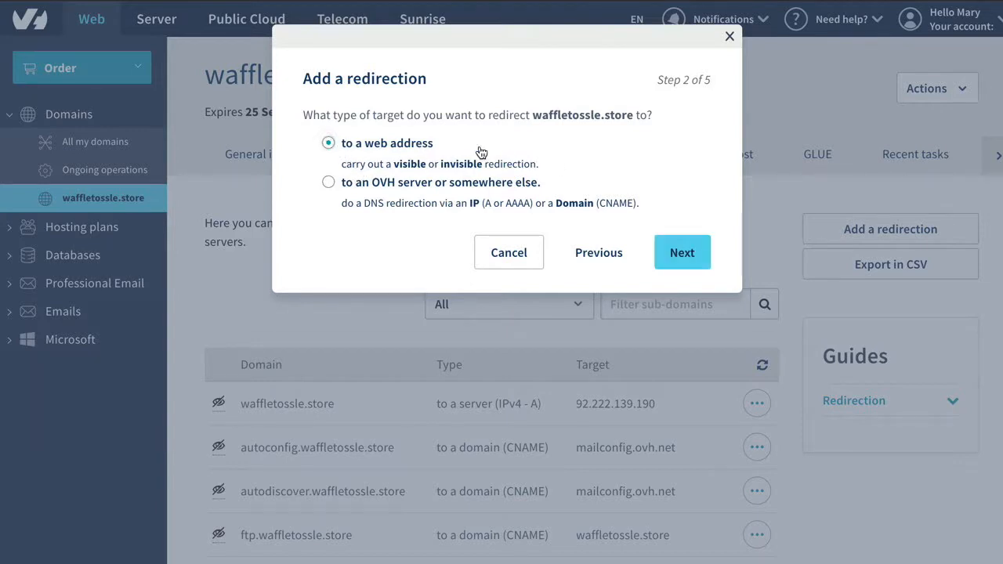
pyautogui.click(678, 254)
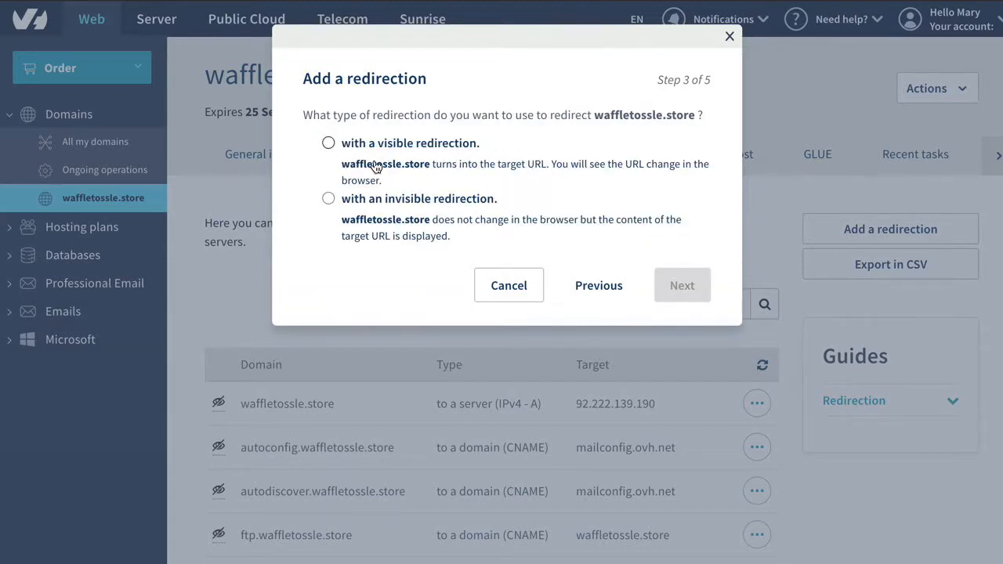
pyautogui.click(328, 144)
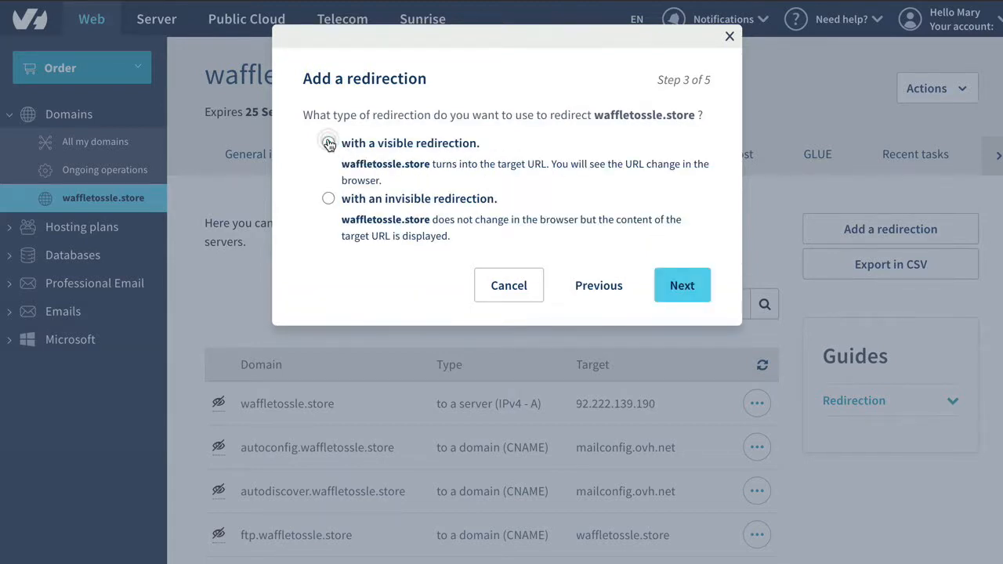
pyautogui.click(683, 287)
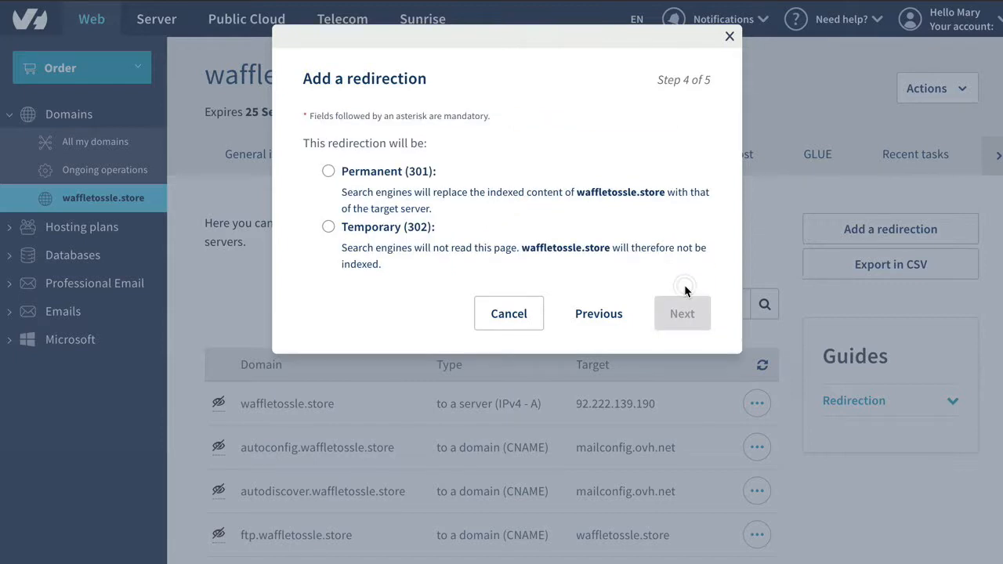
pyautogui.click(328, 170)
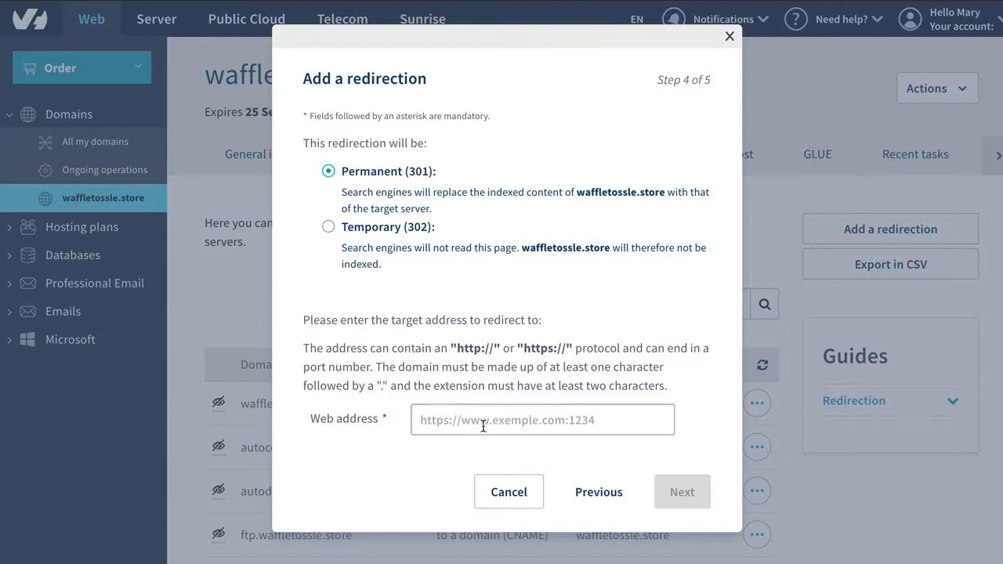
pyautogui.click(422, 420)
pyautogui.write('http')
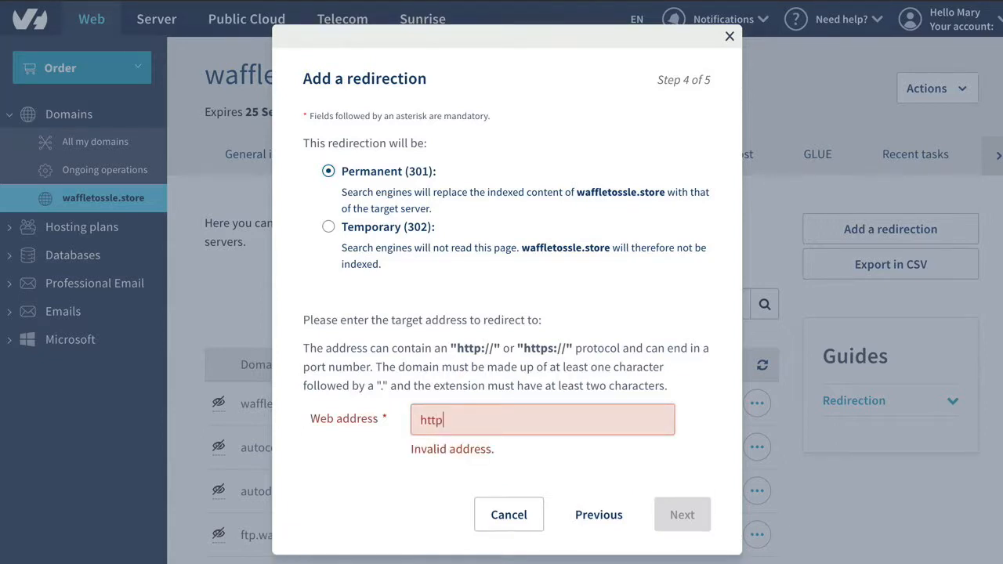
pyautogui.write('://www.waff')
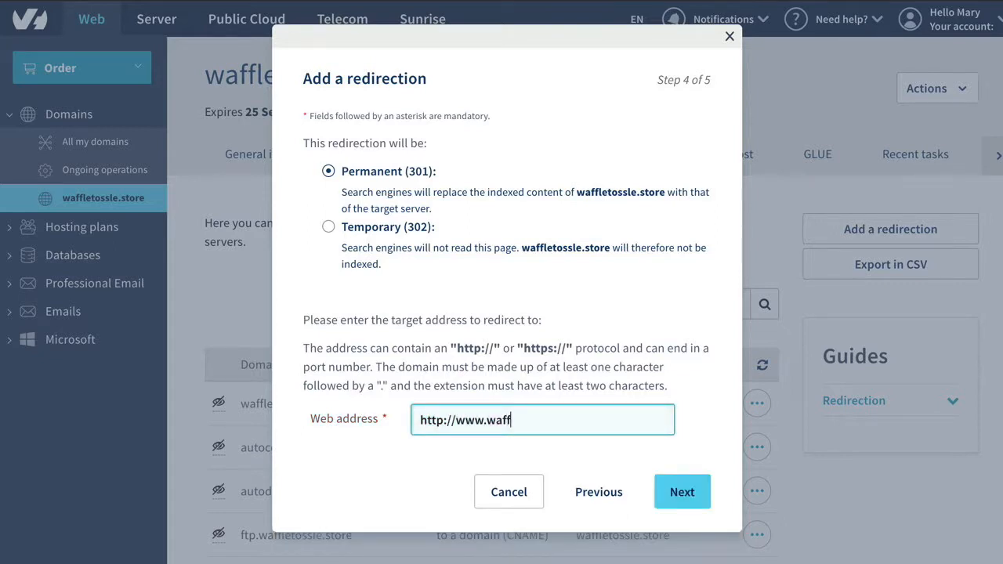
pyautogui.write('letossle.store')
pyautogui.click(685, 497)
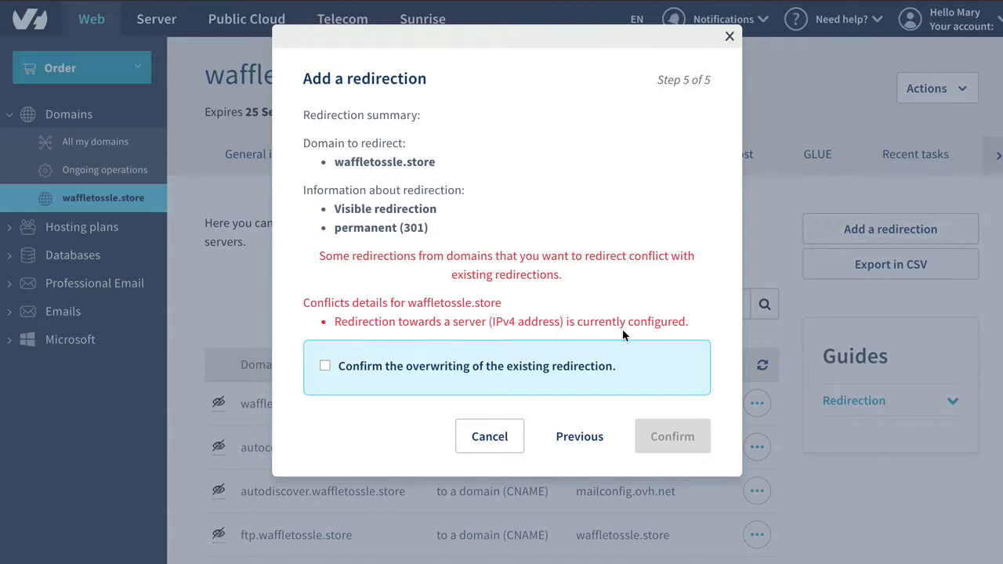
pyautogui.click(487, 439)
# - Delete the waffletossle.store redirection to the IPv4 server, without also removing the www sub-domain's redirection
pyautogui.scroll(-1, 337, 420)
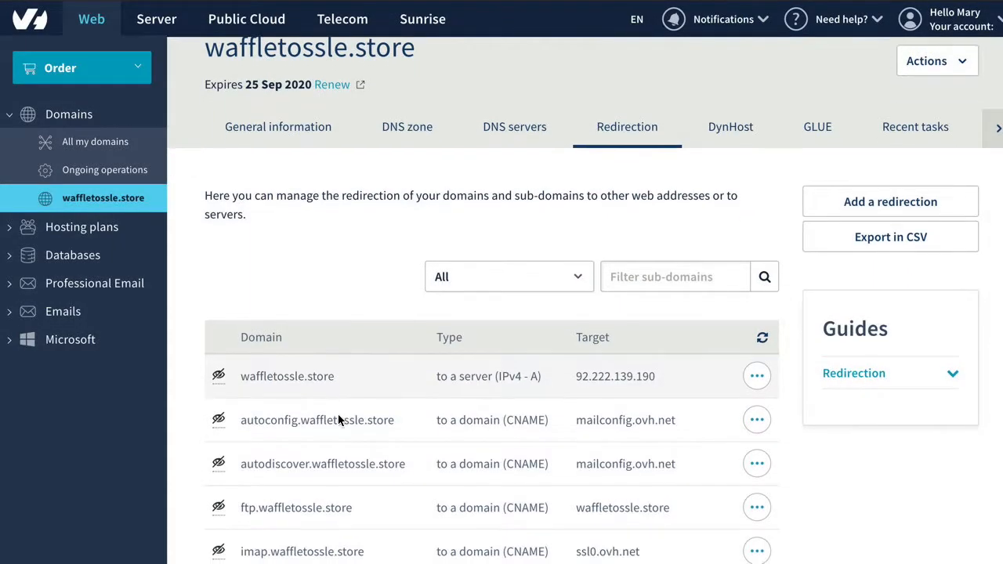
pyautogui.scroll(-1, 329, 415)
pyautogui.scroll(1, 302, 368)
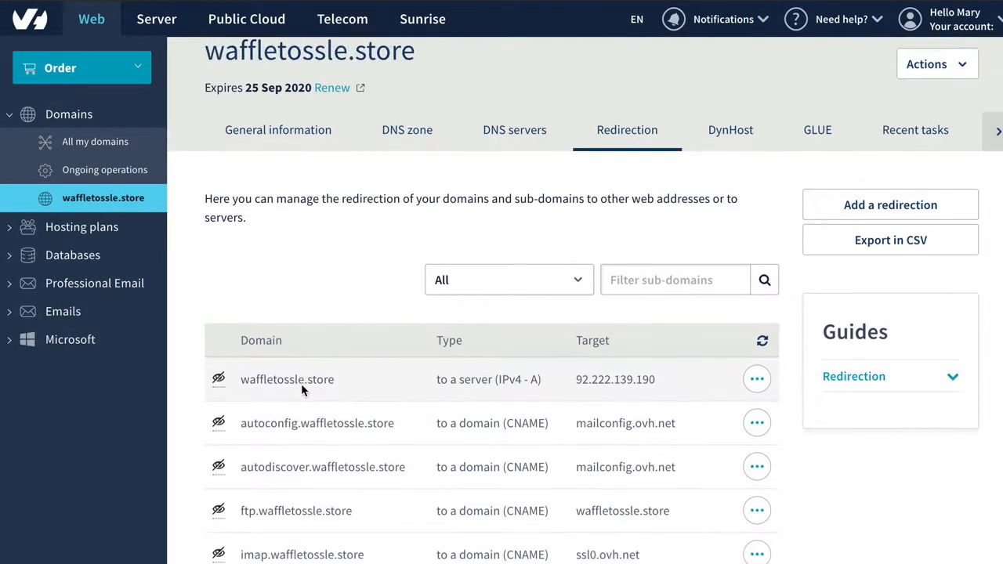
pyautogui.scroll(-3, 300, 383)
pyautogui.scroll(1, 302, 388)
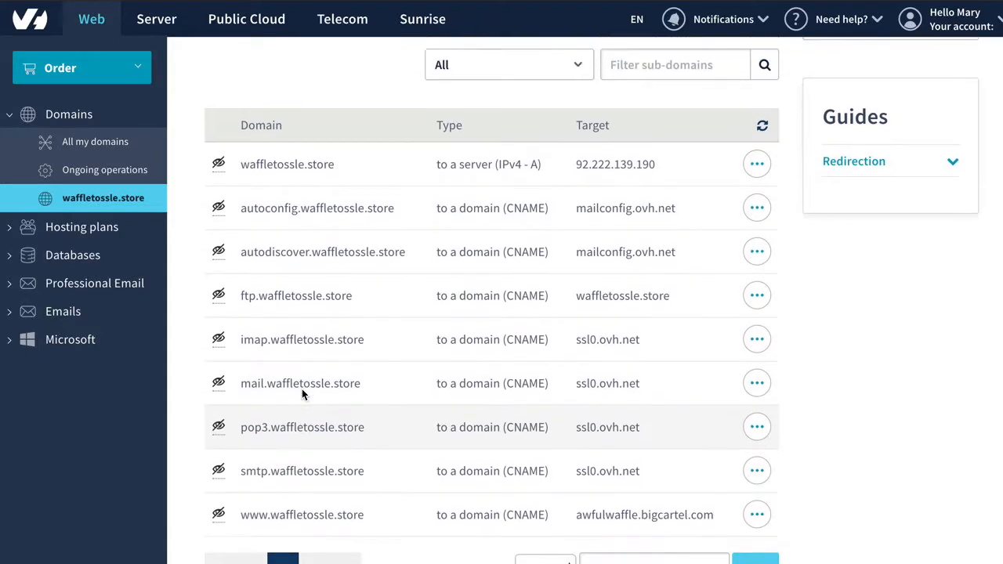
pyautogui.scroll(2, 302, 389)
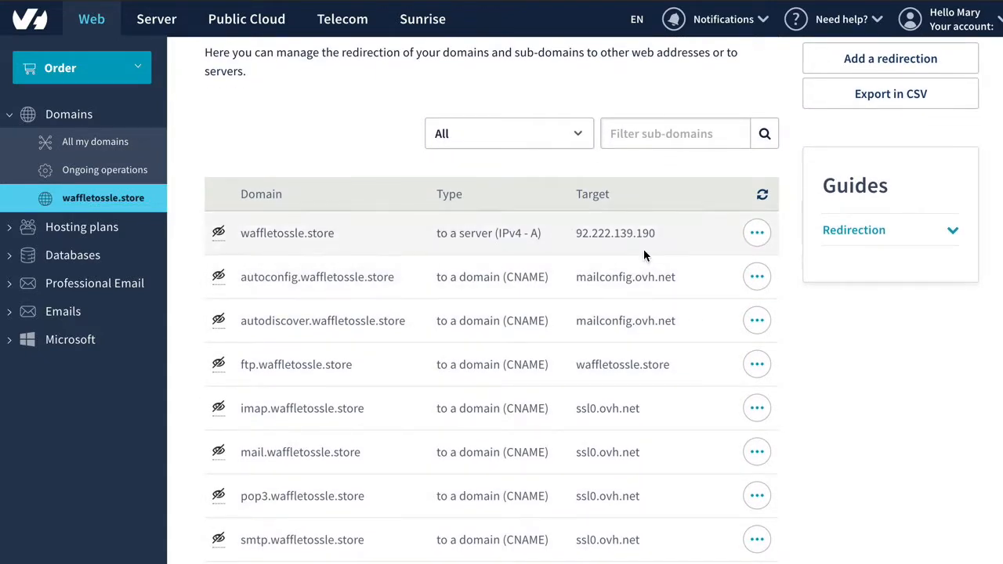
pyautogui.click(754, 234)
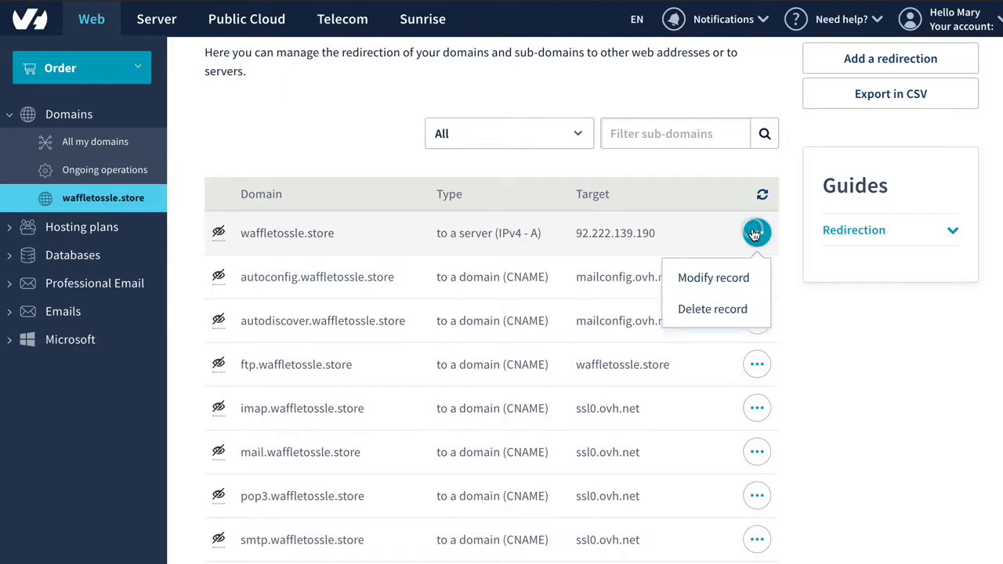
pyautogui.click(701, 314)
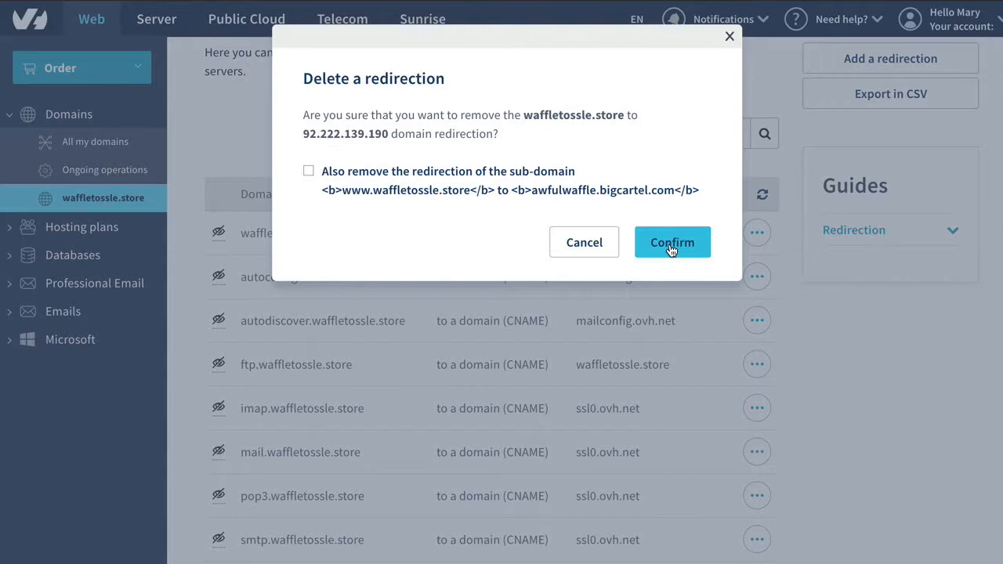
pyautogui.click(670, 244)
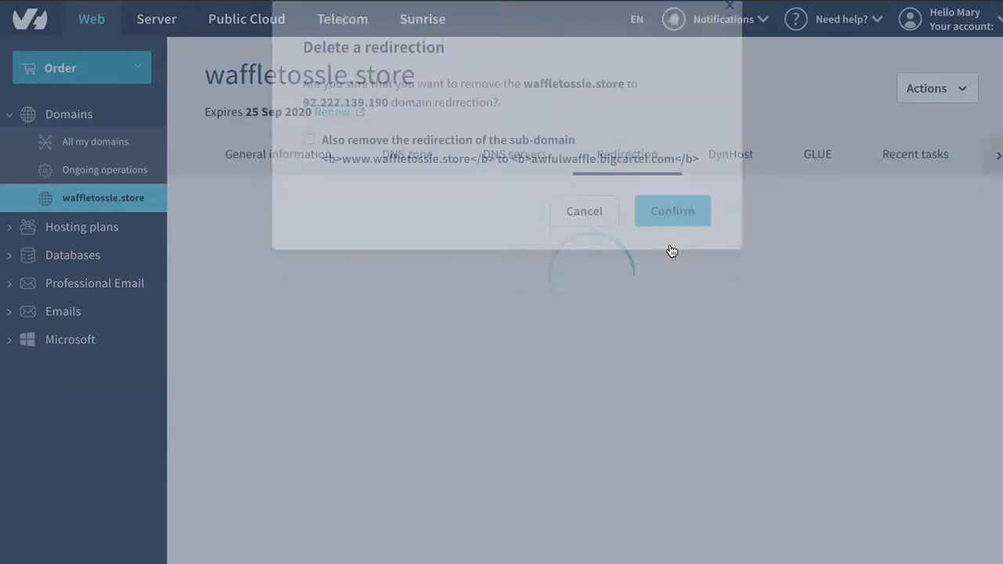
# - Start a new redirection of the bare waffletossle.store domain to a web address, using a visible redirection
pyautogui.scroll(-2, 660, 271)
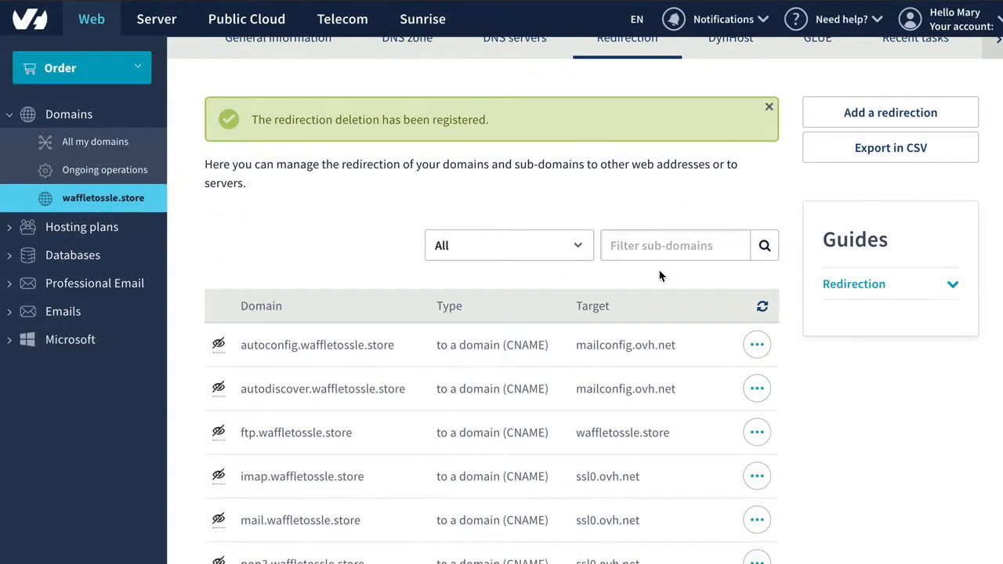
pyautogui.scroll(1, 662, 270)
pyautogui.click(863, 172)
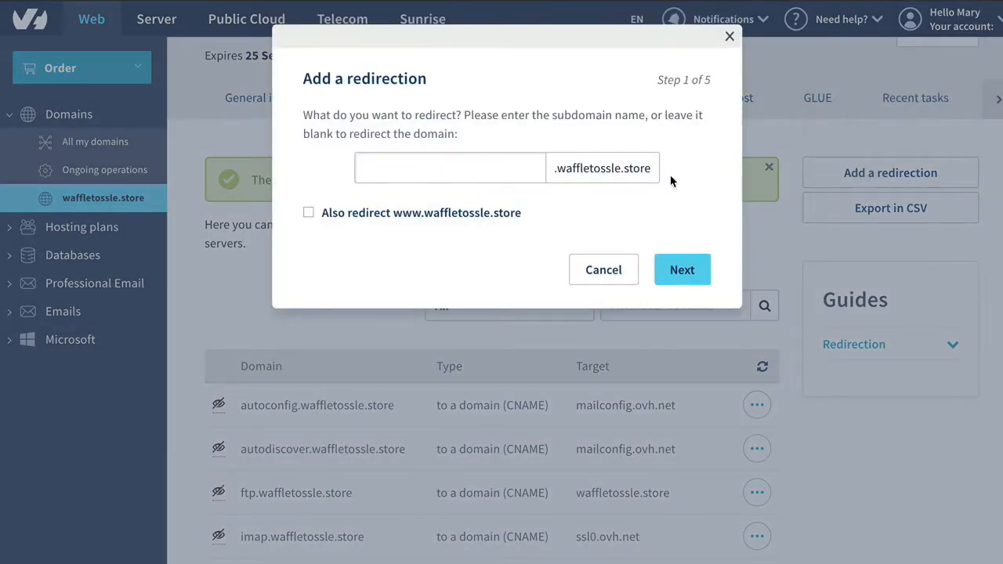
pyautogui.click(679, 270)
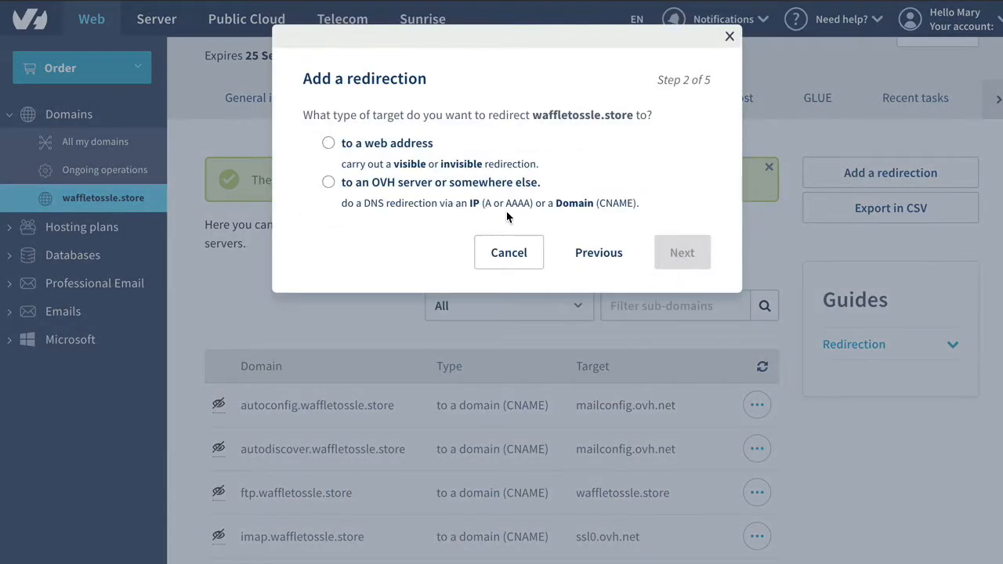
pyautogui.click(328, 143)
pyautogui.click(680, 252)
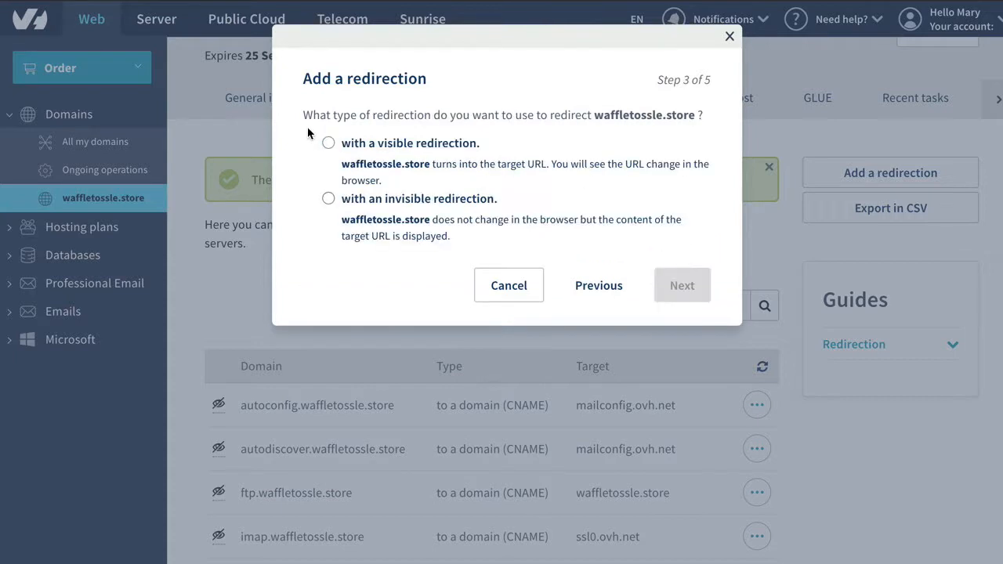
pyautogui.click(328, 143)
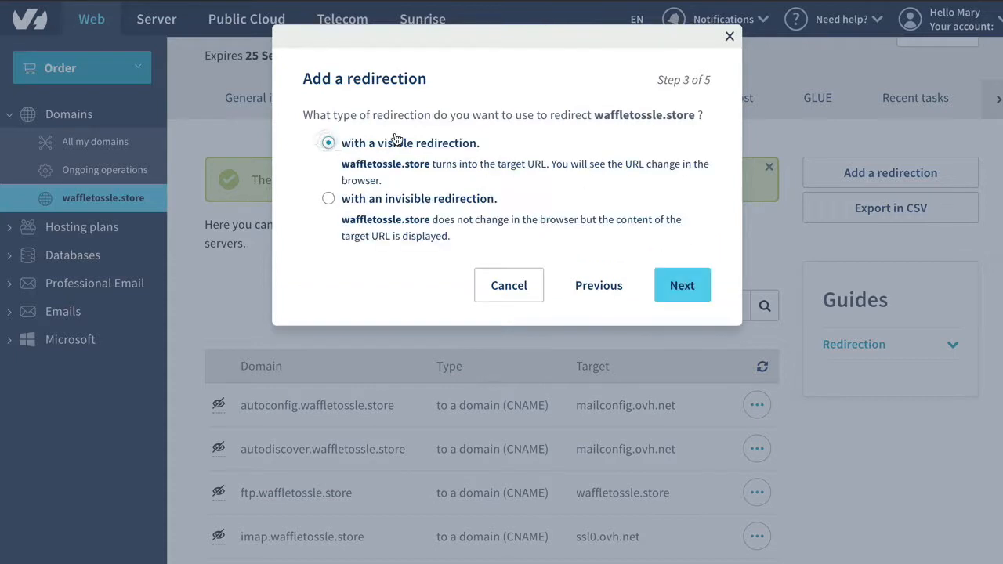
pyautogui.click(673, 284)
pyautogui.click(328, 171)
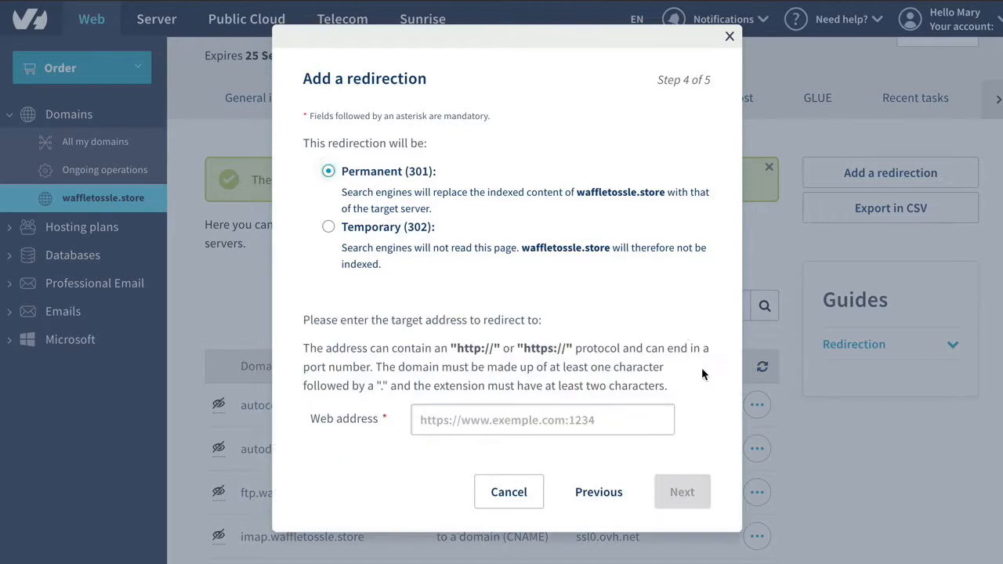
pyautogui.click(502, 419)
pyautogui.write('htt')
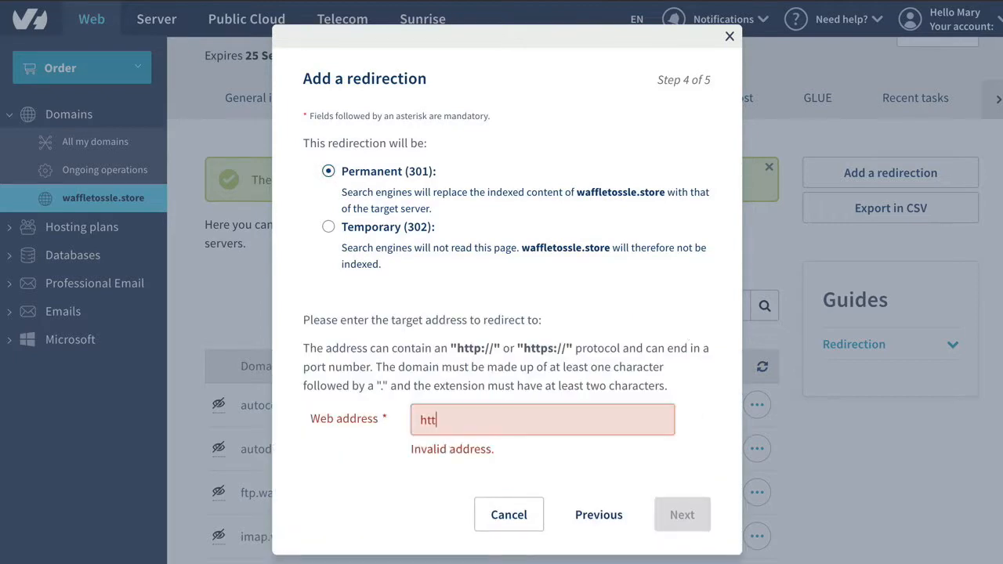
pyautogui.write('p://www.waffle')
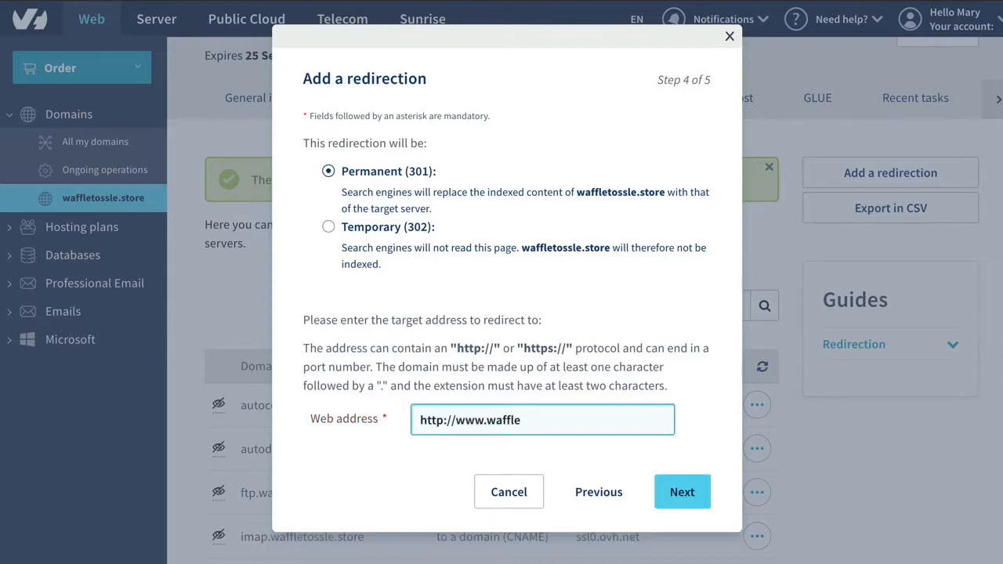
pyautogui.write('sssle.com')
pyautogui.press('BackSpace')
pyautogui.press('BackSpace')
pyautogui.write('store.')
pyautogui.click(681, 492)
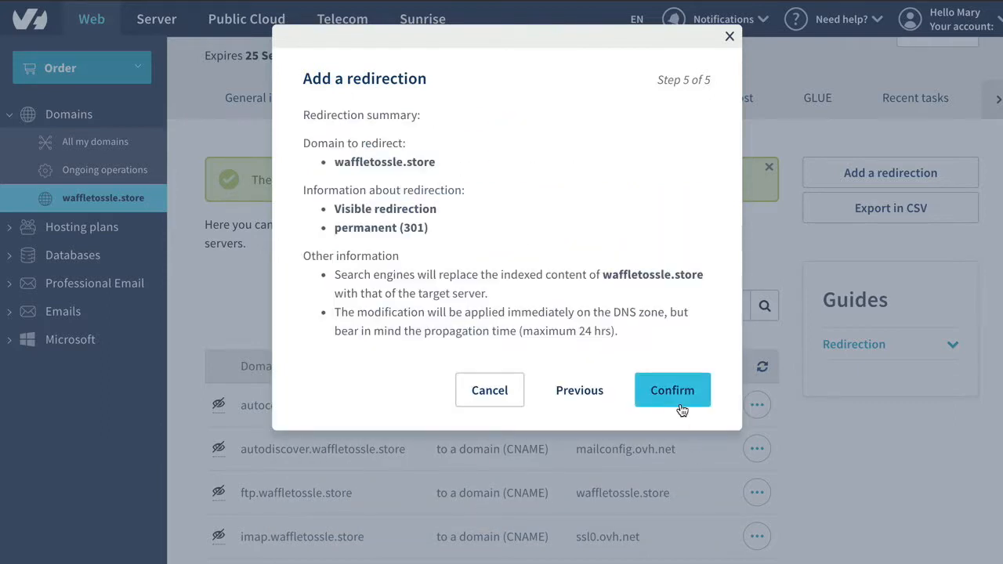
pyautogui.click(673, 392)
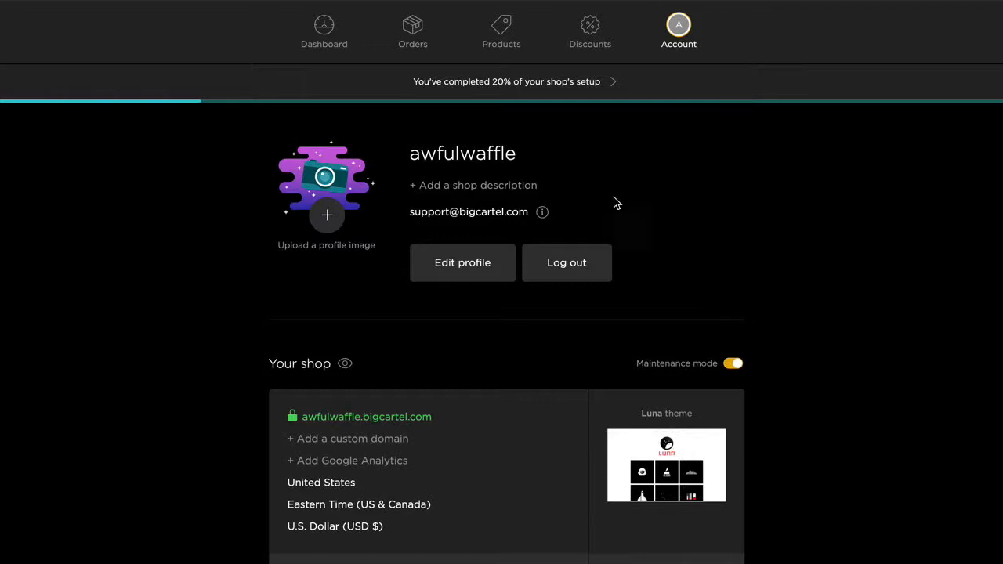
# - Switch to the Big Cartel account page and open the shop info form for adding an already owned custom domain
pyautogui.scroll(-3, 195, 357)
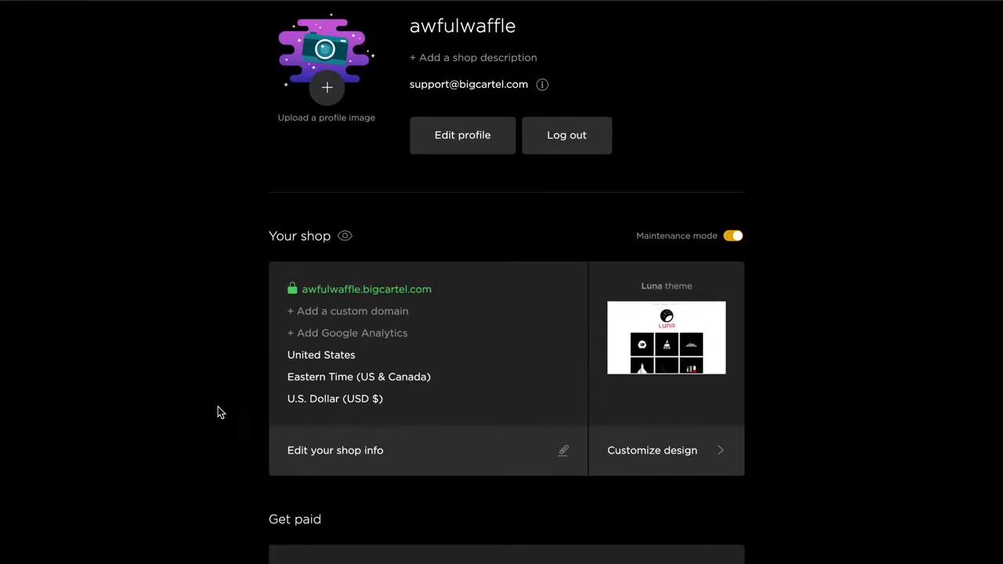
pyautogui.click(324, 456)
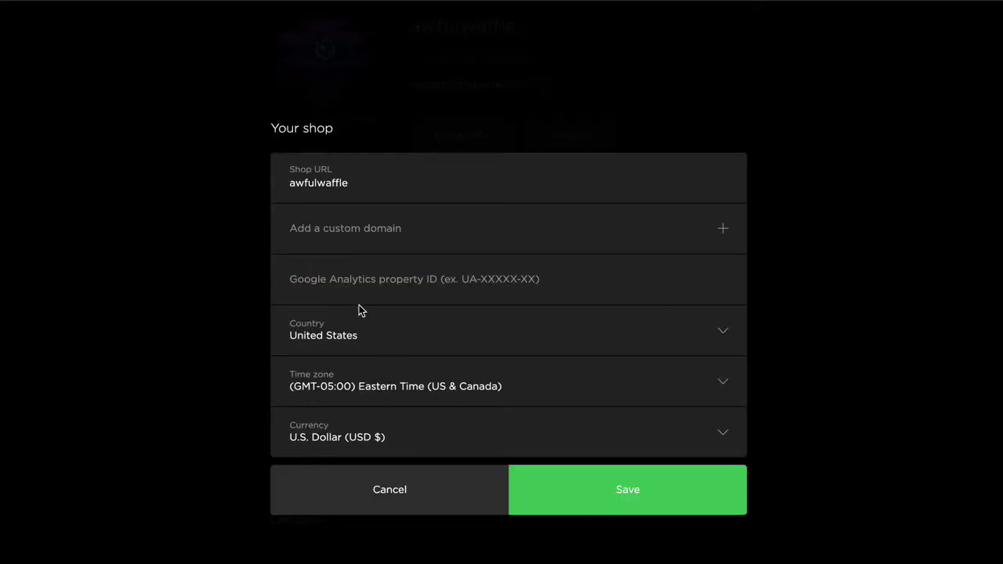
pyautogui.click(323, 228)
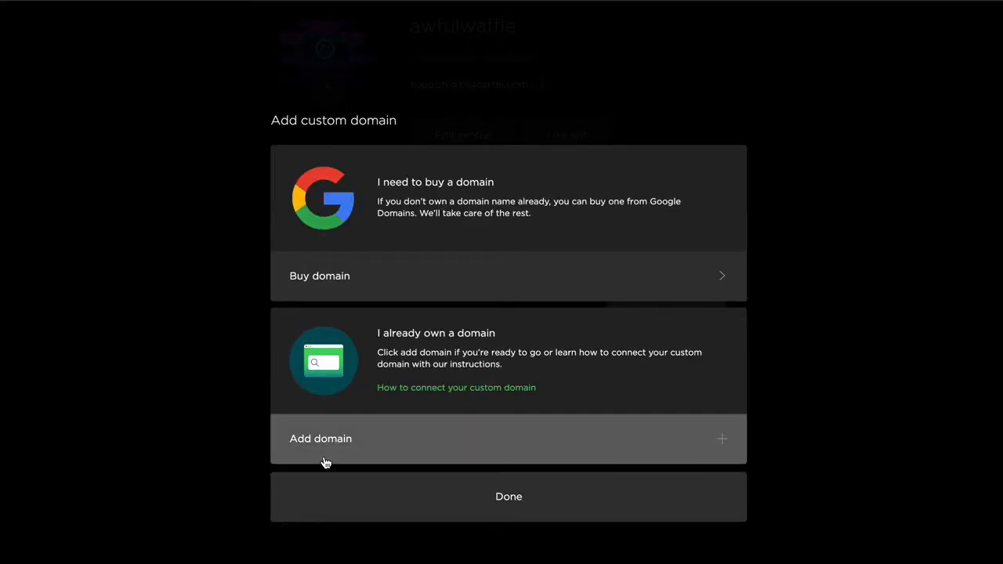
pyautogui.click(324, 443)
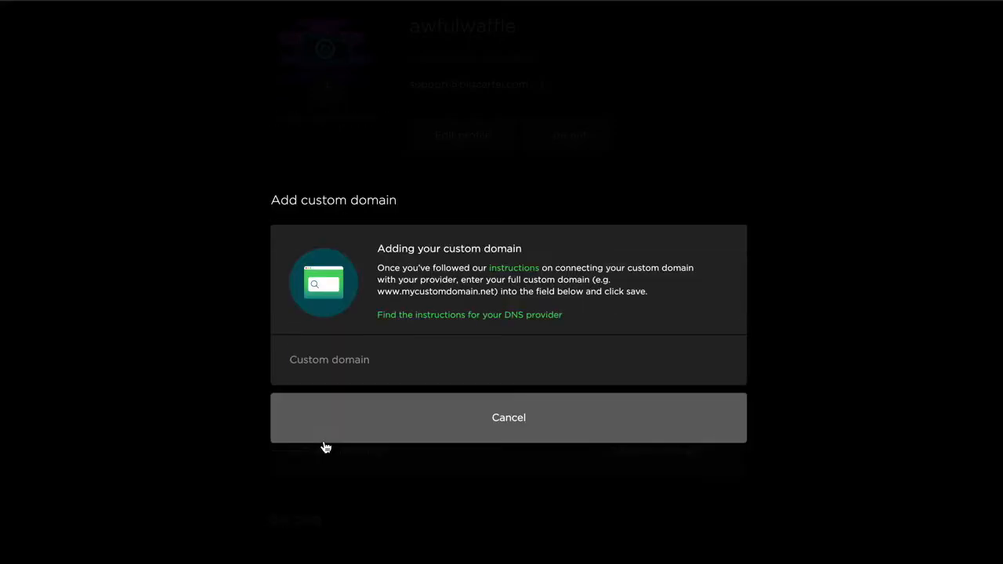
pyautogui.click(350, 365)
pyautogui.write('www')
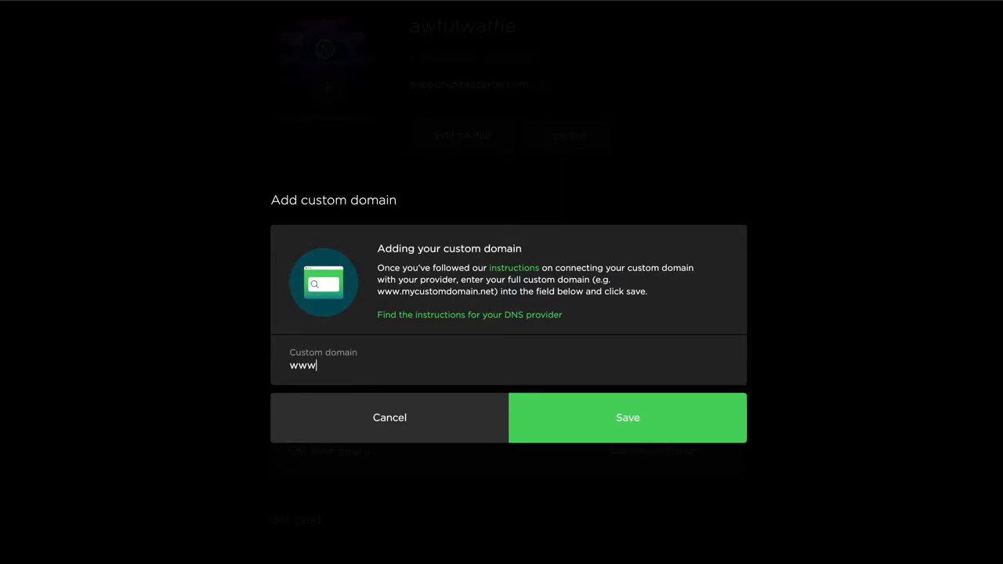
pyautogui.write(',w')
pyautogui.write('aff')
pyautogui.press('BackSpace')
pyautogui.press('BackSpace')
pyautogui.press('BackSpace')
pyautogui.press('BackSpace')
pyautogui.write('waffletossle.')
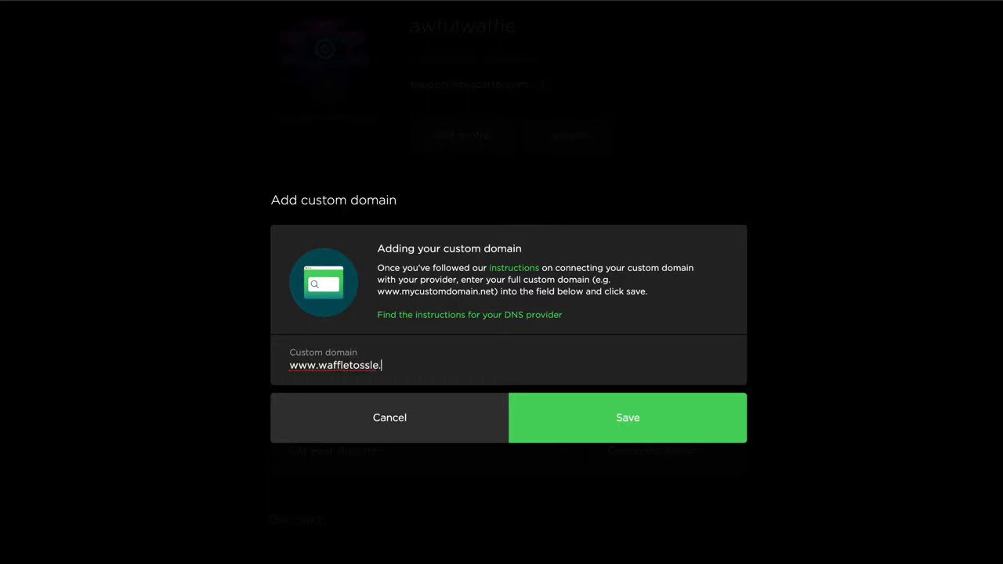
pyautogui.write('store')
pyautogui.click(620, 416)
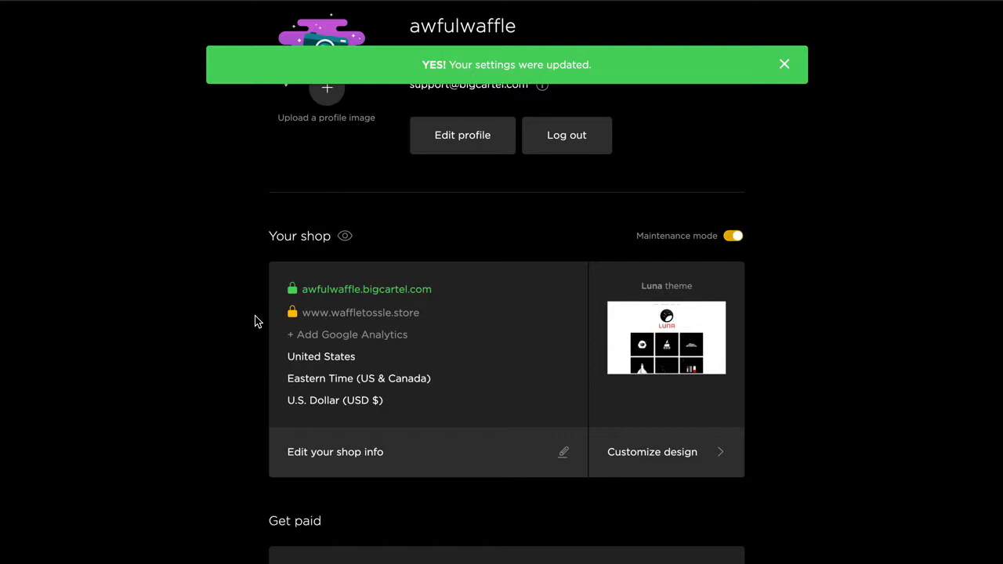
pyautogui.moveTo(289, 317)
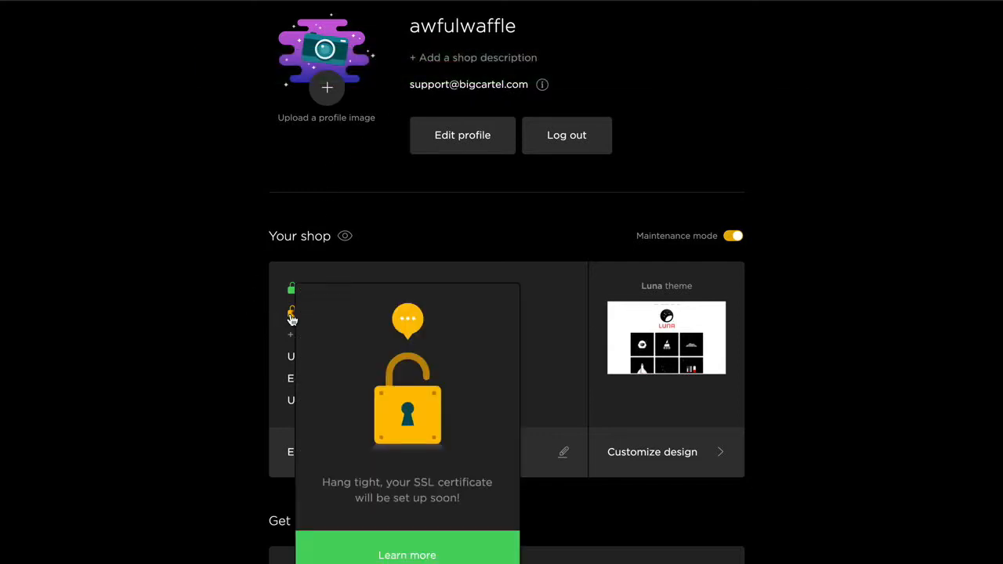
pyautogui.scroll(-1, 289, 318)
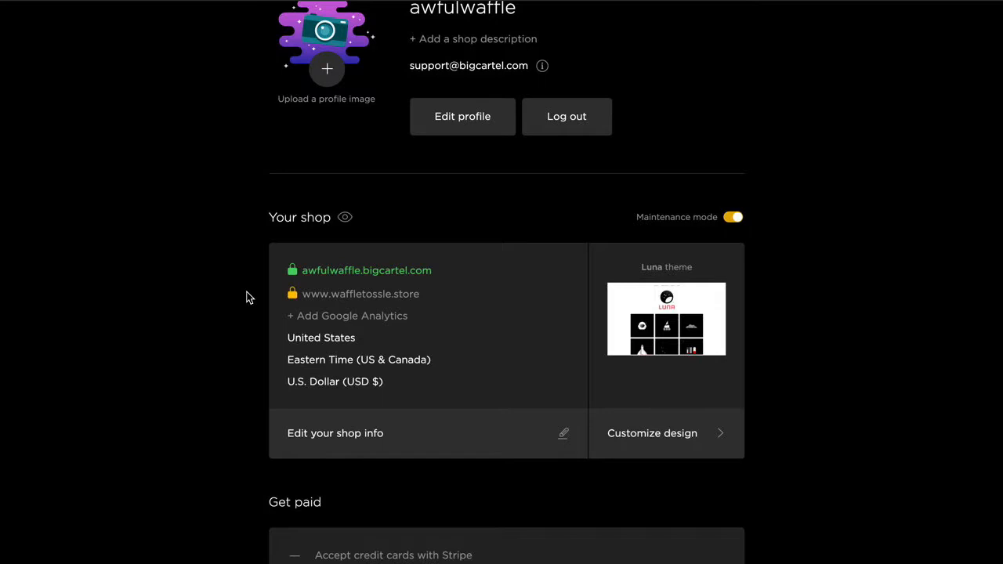
pyautogui.moveTo(289, 298)
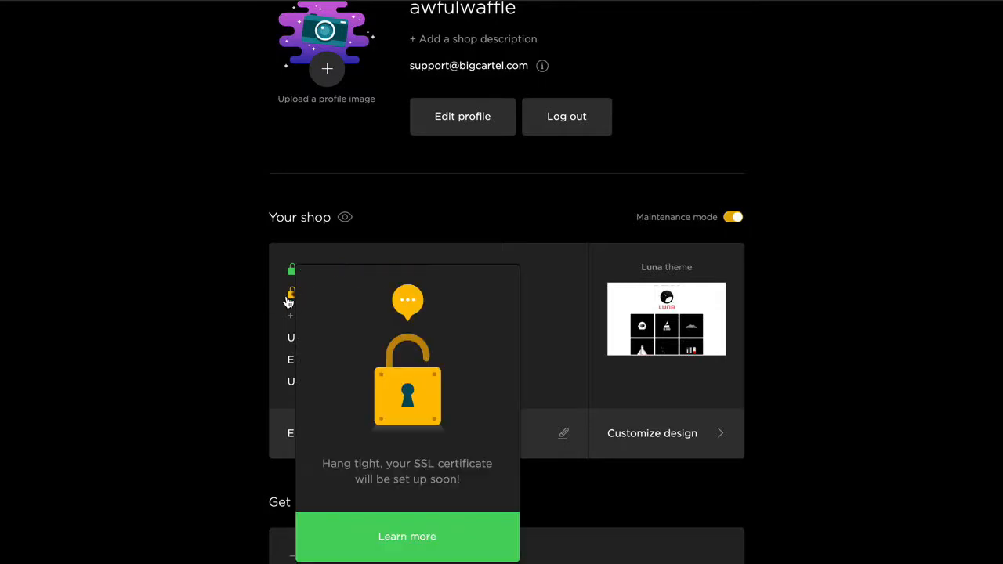